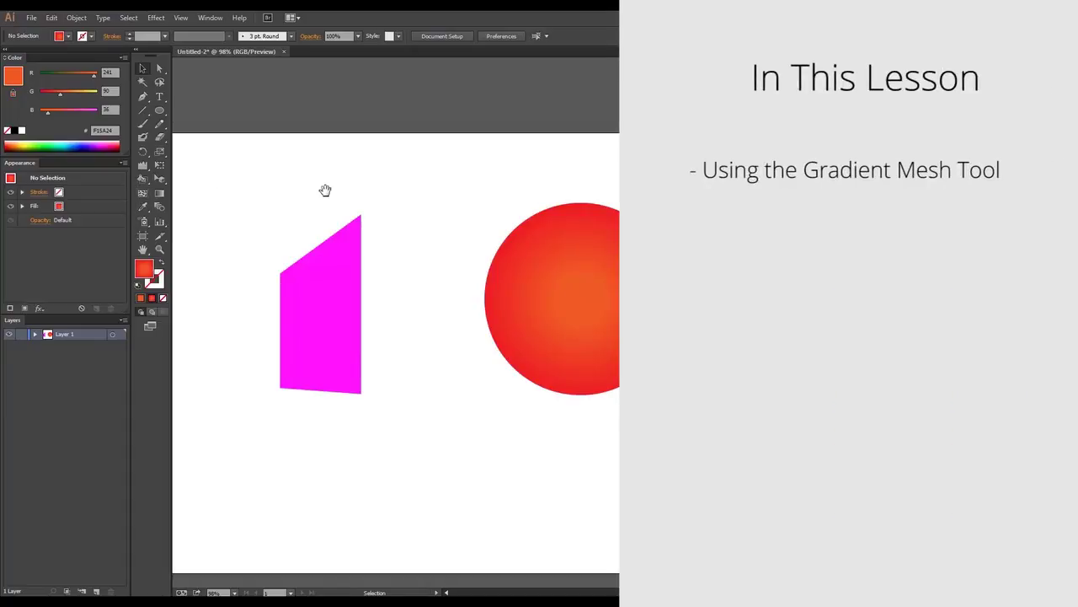
Draw a rectangle about 702 × 163 px below the magenta shape and circle, and fill it with teal (#00A99D)
key(space)
drag(306, 163, 319, 139)
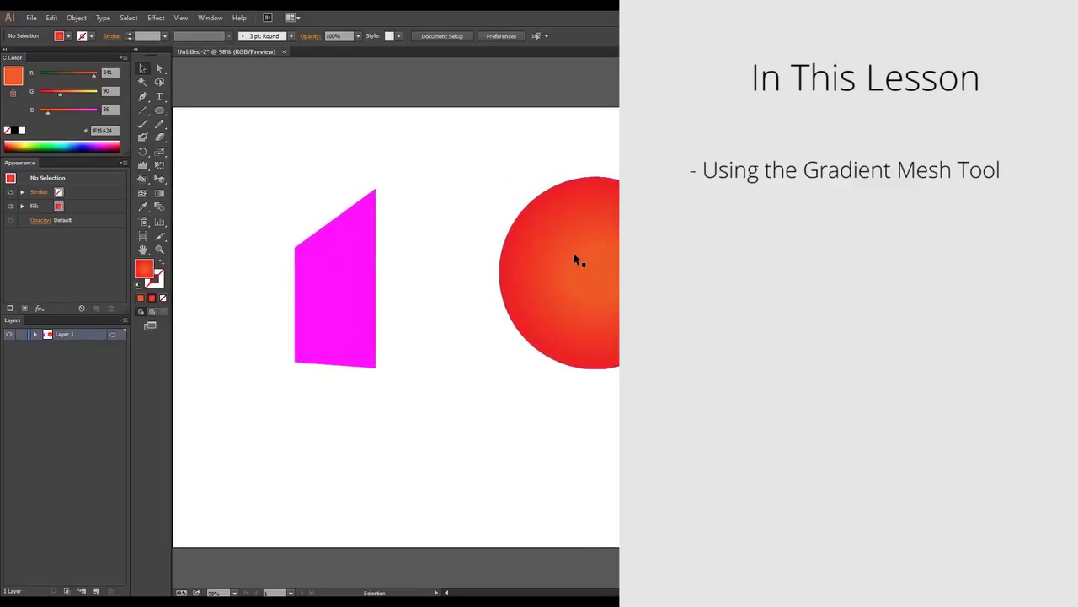
click(162, 111)
drag(162, 110, 230, 113)
drag(299, 419, 686, 510)
click(142, 68)
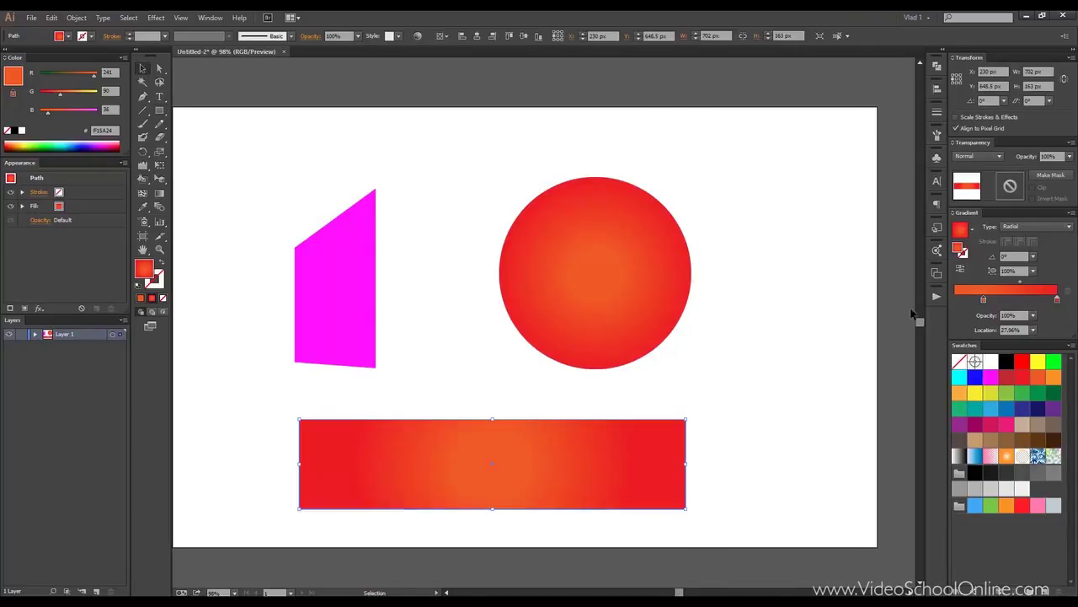
click(975, 409)
drag(429, 388, 434, 374)
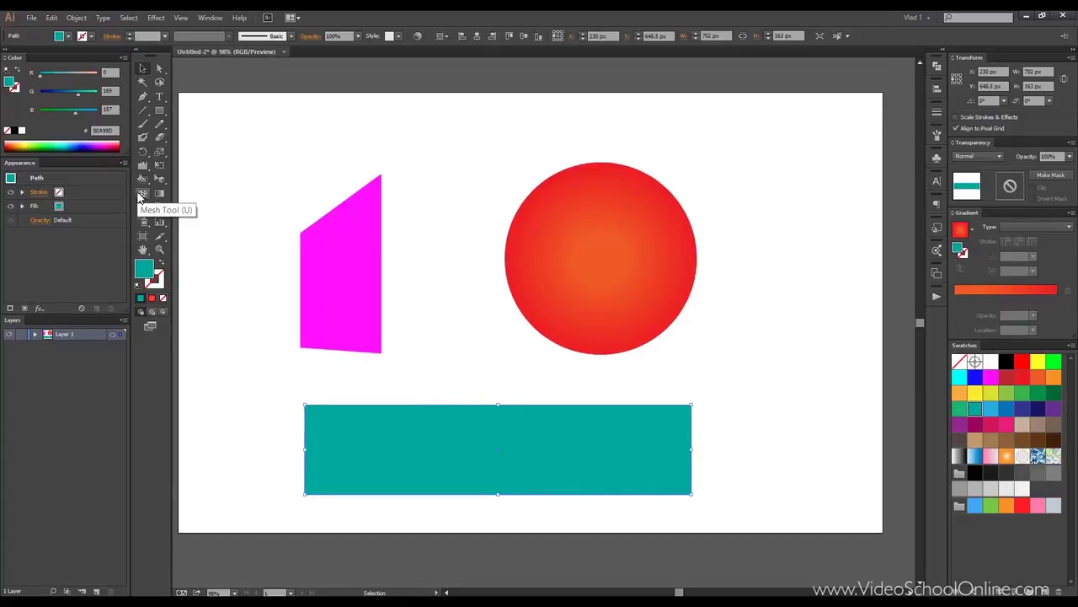
Add a mesh point in the left part of the teal rectangle and move it slightly toward the rectangle's middle
click(142, 195)
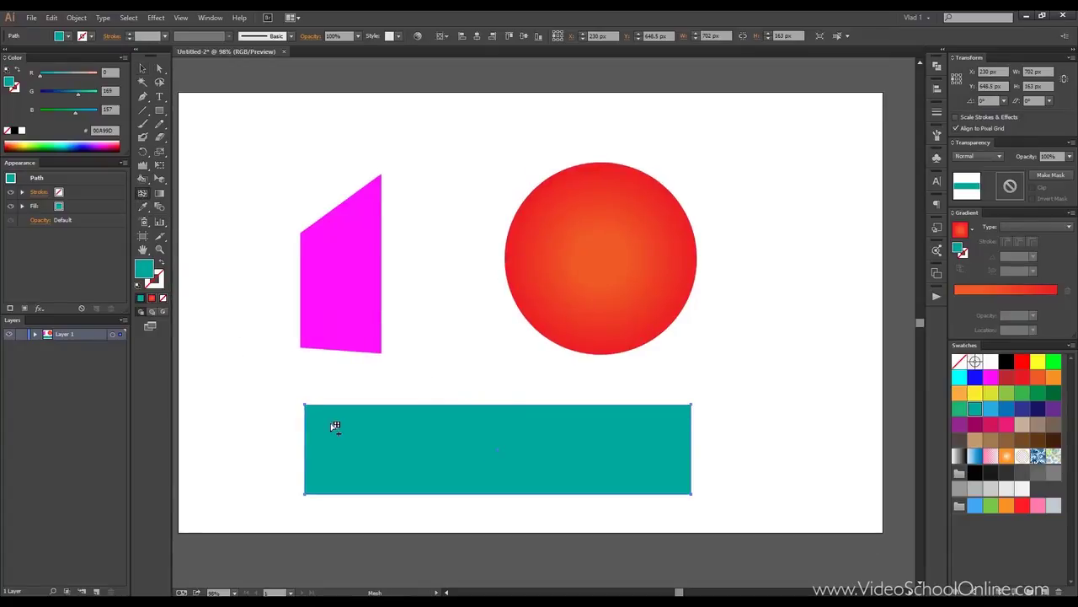
click(381, 448)
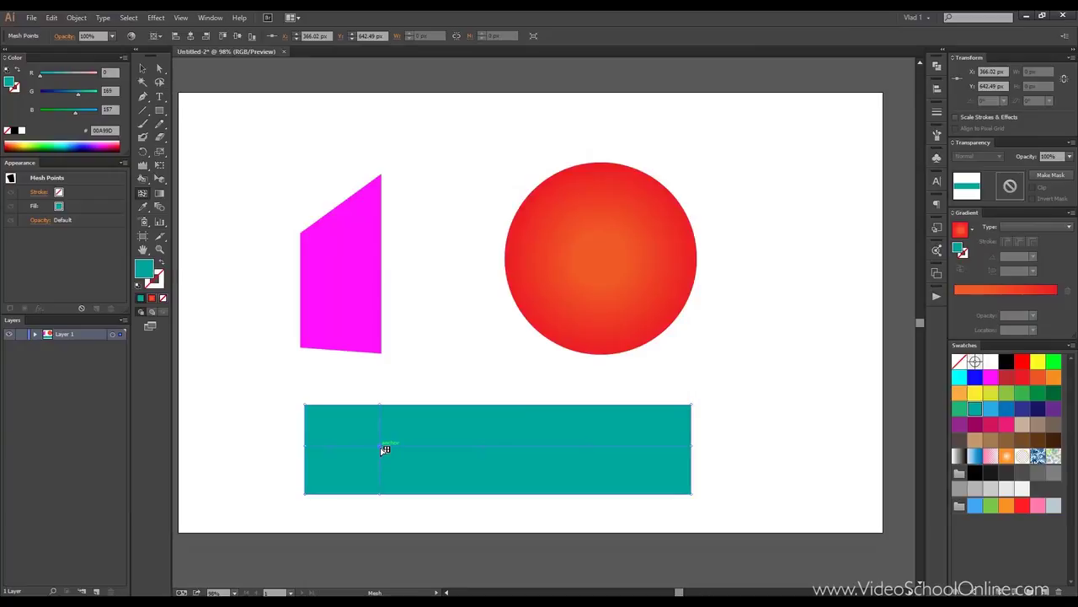
click(161, 72)
drag(382, 452, 425, 405)
drag(430, 457, 431, 467)
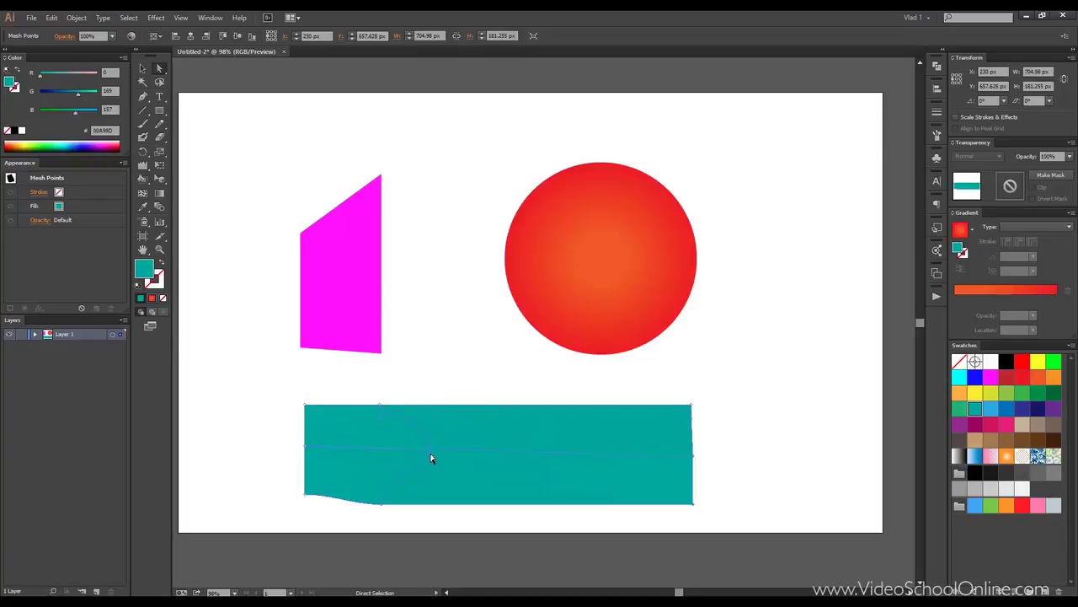
key(ctrl+z)
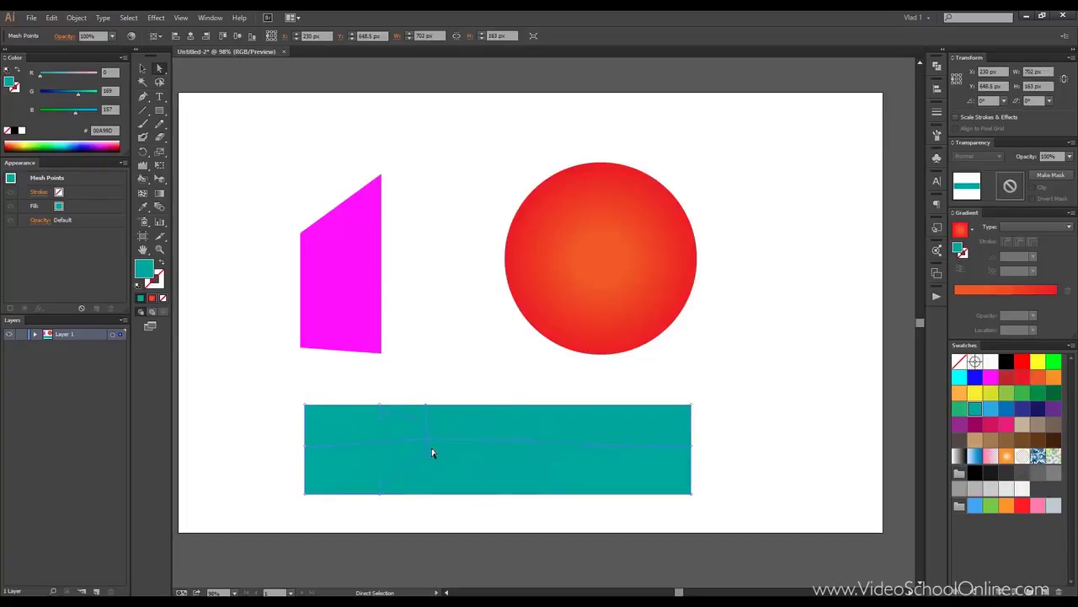
Tilt the mesh point's handle to curve the mesh line across it, and colour the point yellow-green (#D9E021)
click(431, 459)
drag(431, 459, 512, 478)
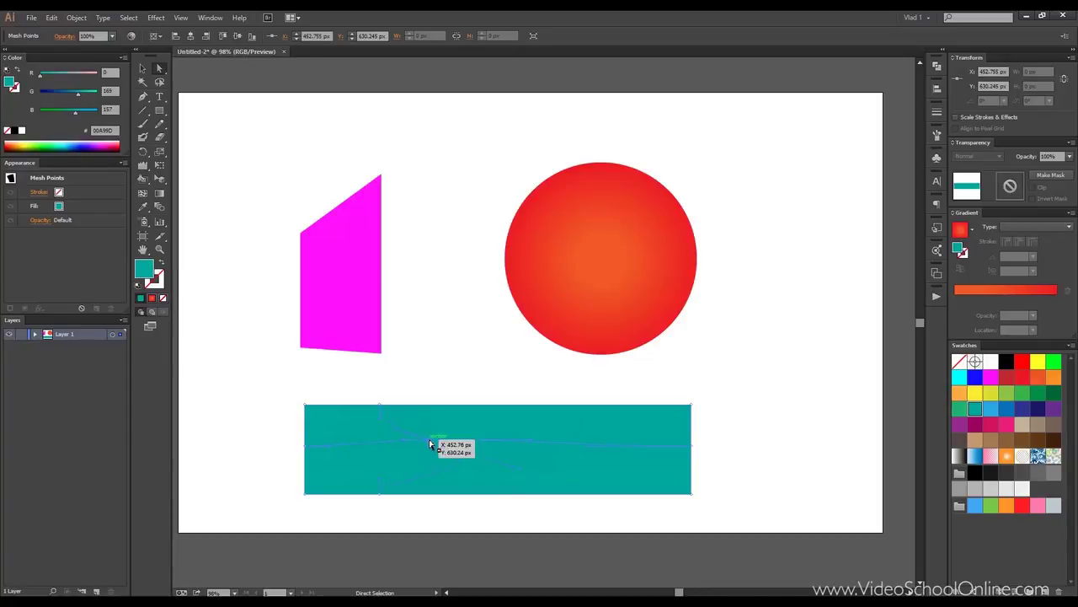
click(991, 394)
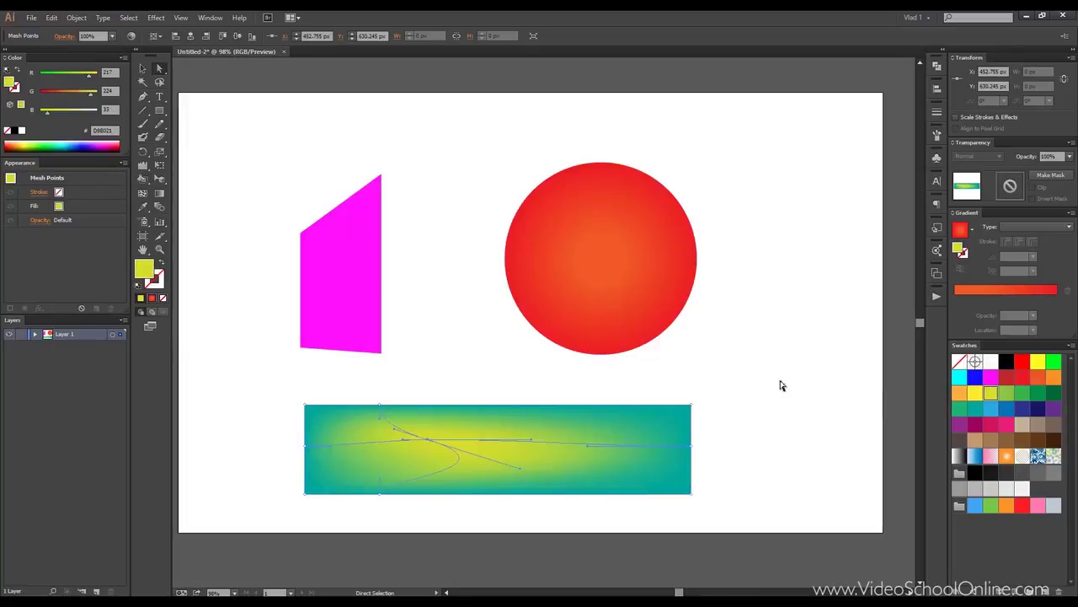
click(735, 379)
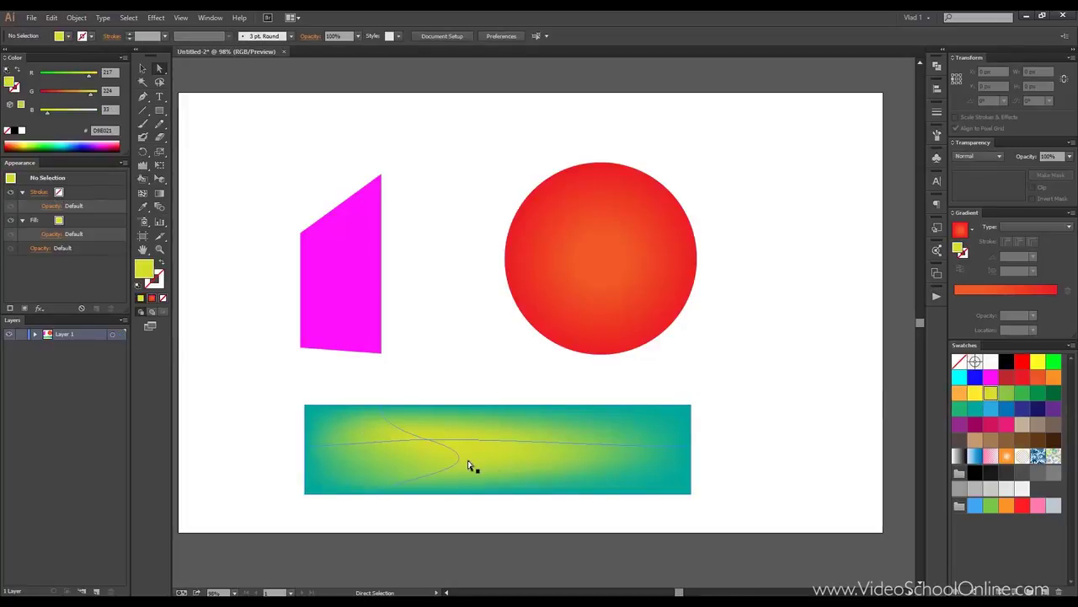
Add two yellow-green mesh points to the rectangle, one near its right end and one near its upper edge
click(141, 195)
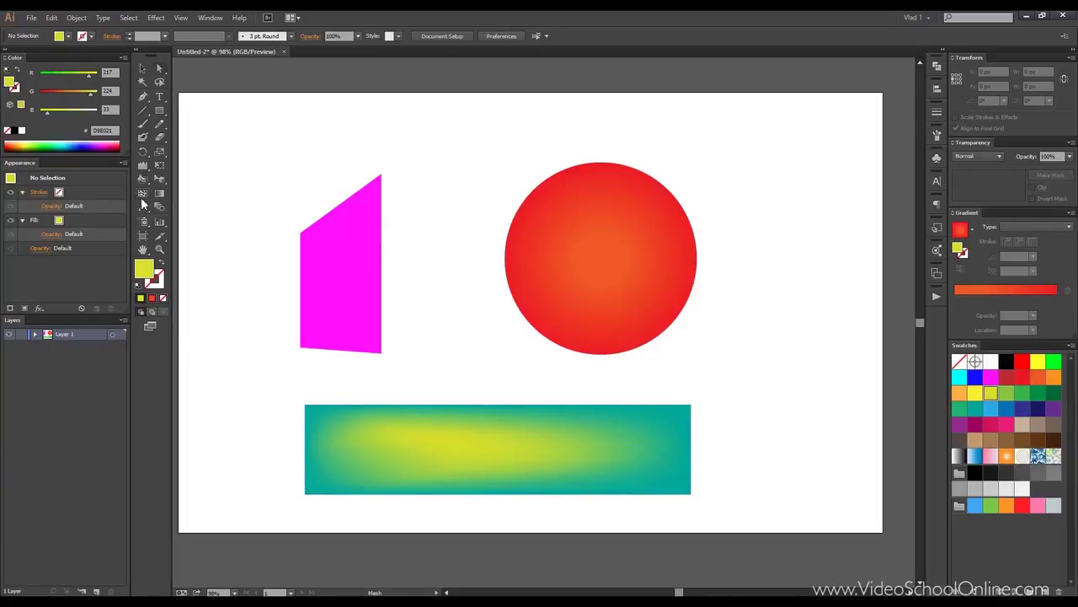
click(646, 445)
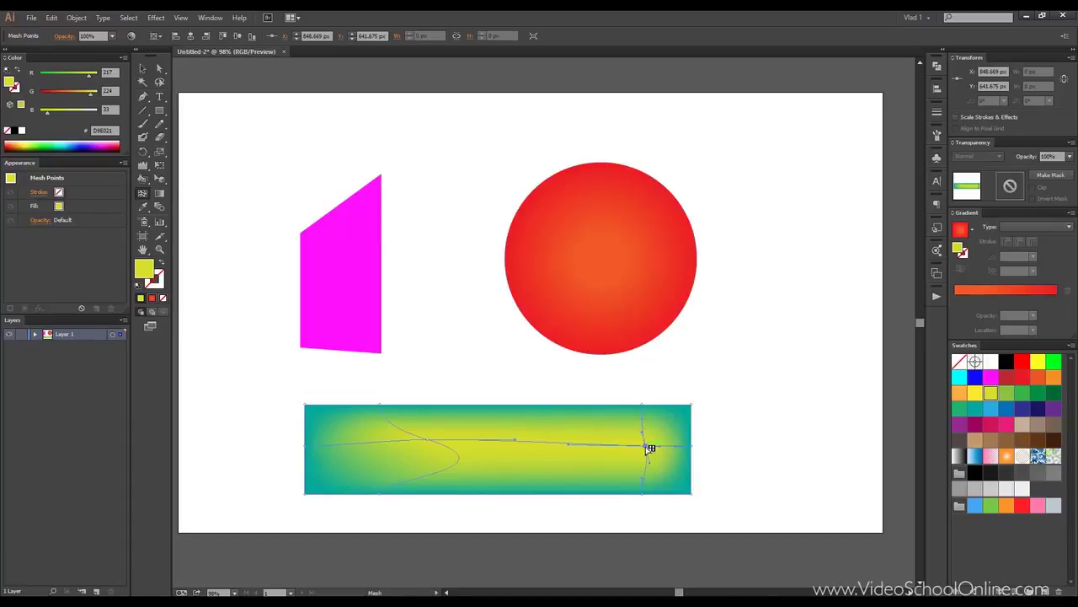
click(578, 420)
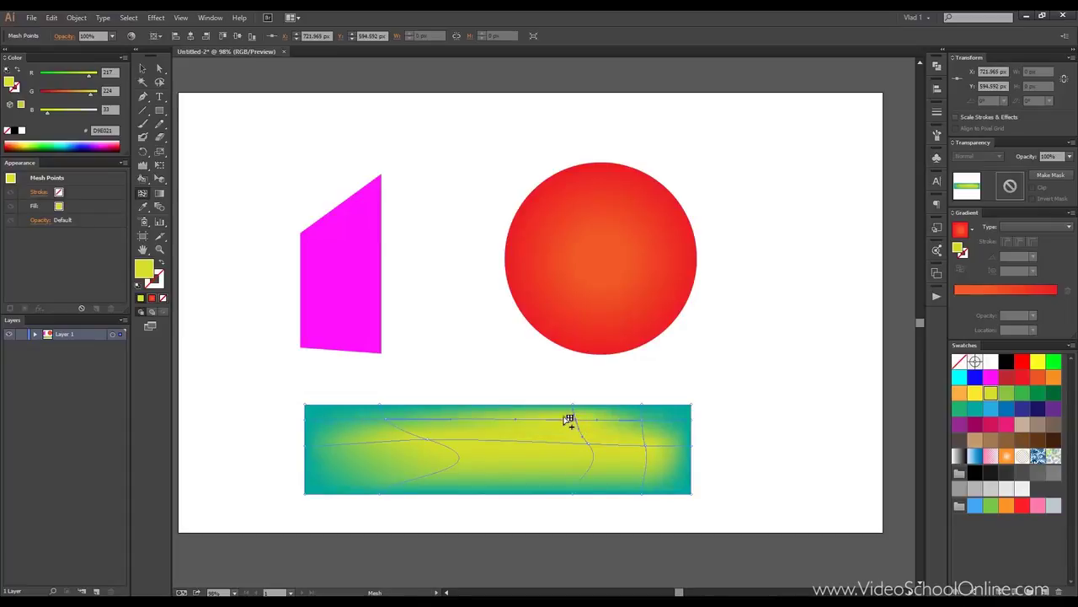
Recolour the rectangle's upper-right mesh point crimson, the central one in its right half light orange and the one above that dark blue (#1B1464)
click(142, 69)
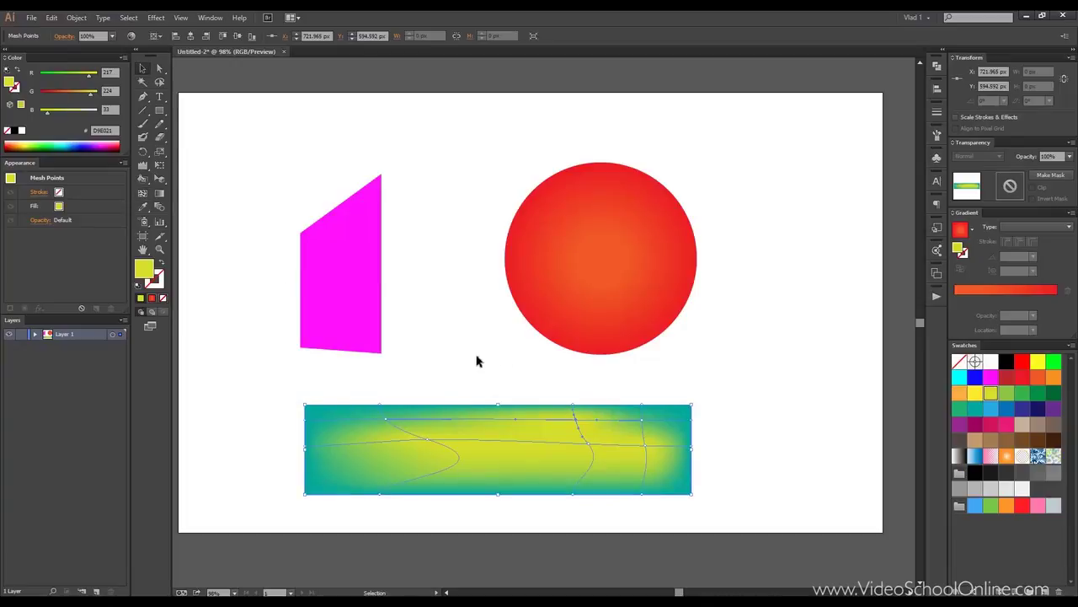
key(a)
click(554, 436)
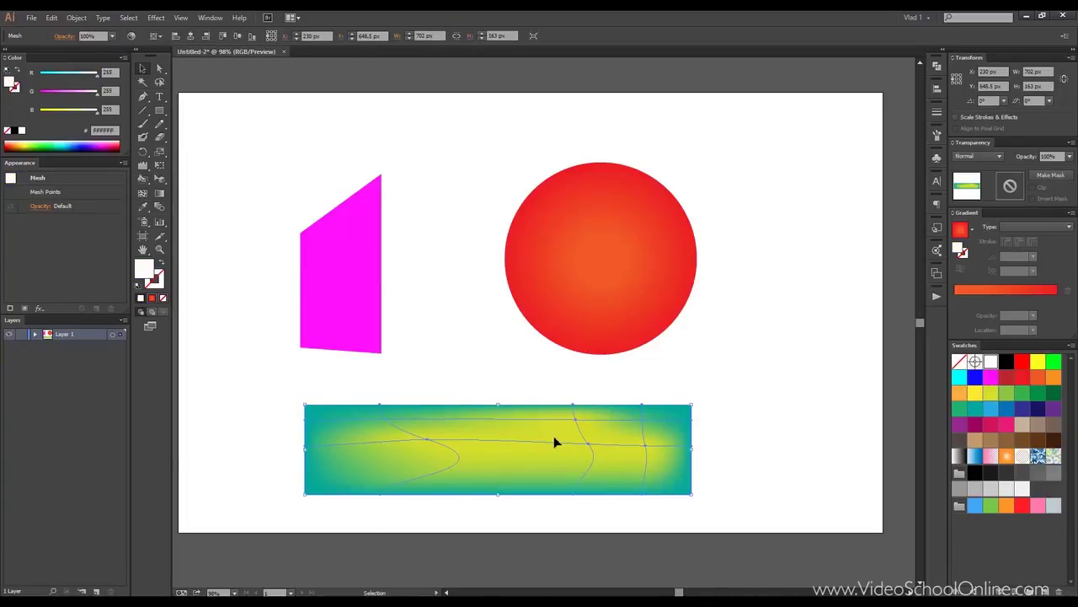
click(642, 420)
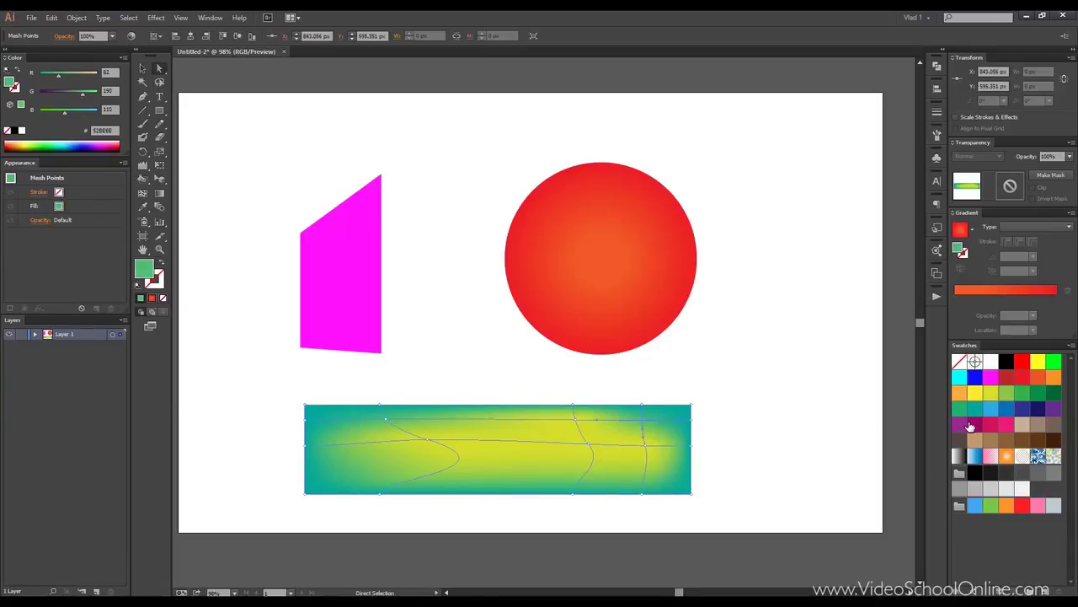
click(989, 429)
click(590, 445)
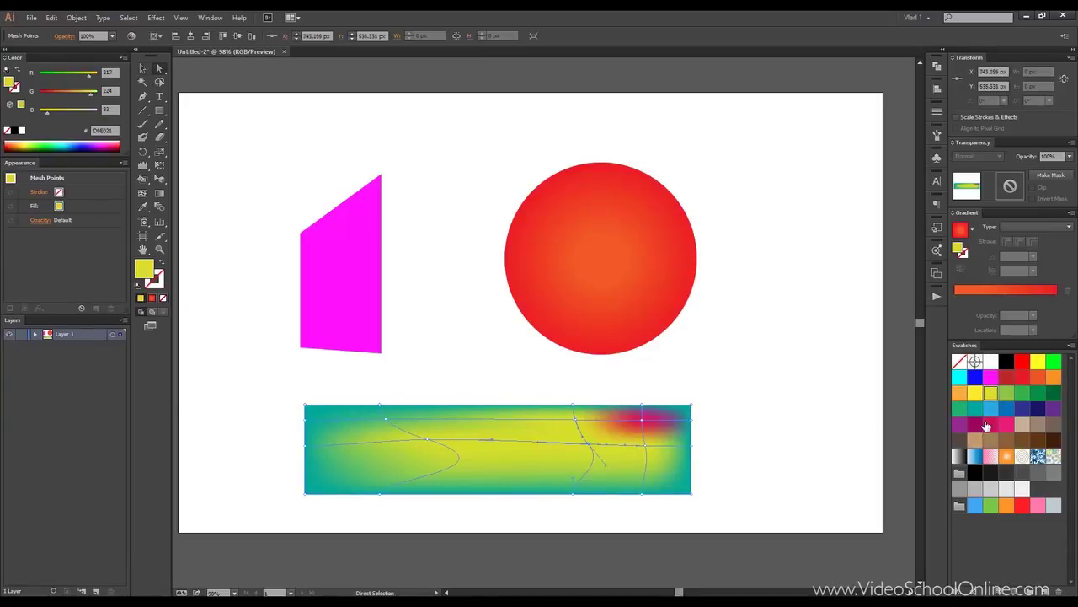
click(962, 396)
click(576, 419)
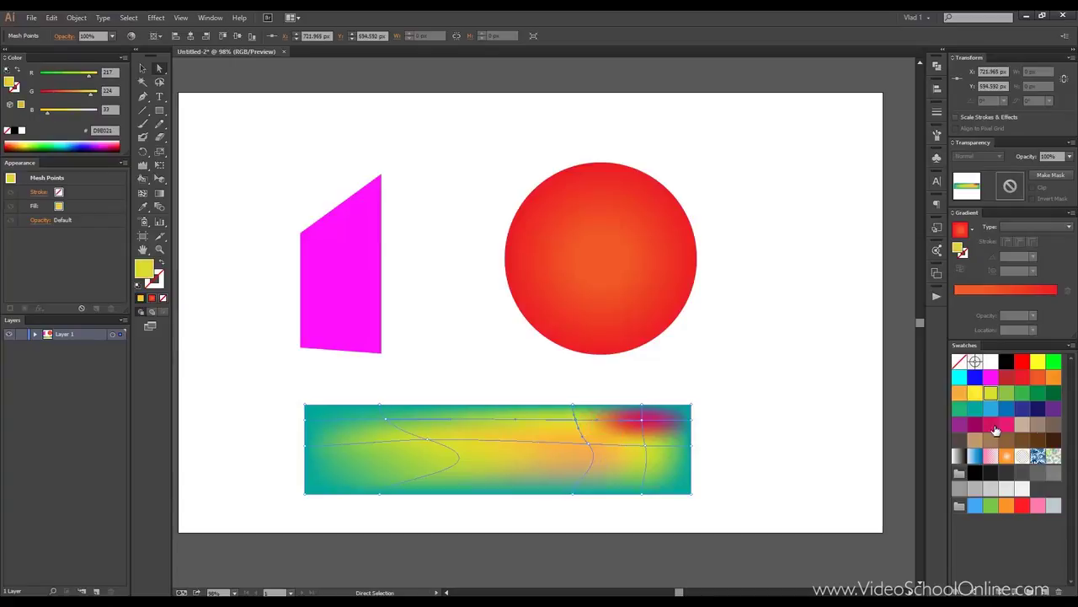
click(1038, 409)
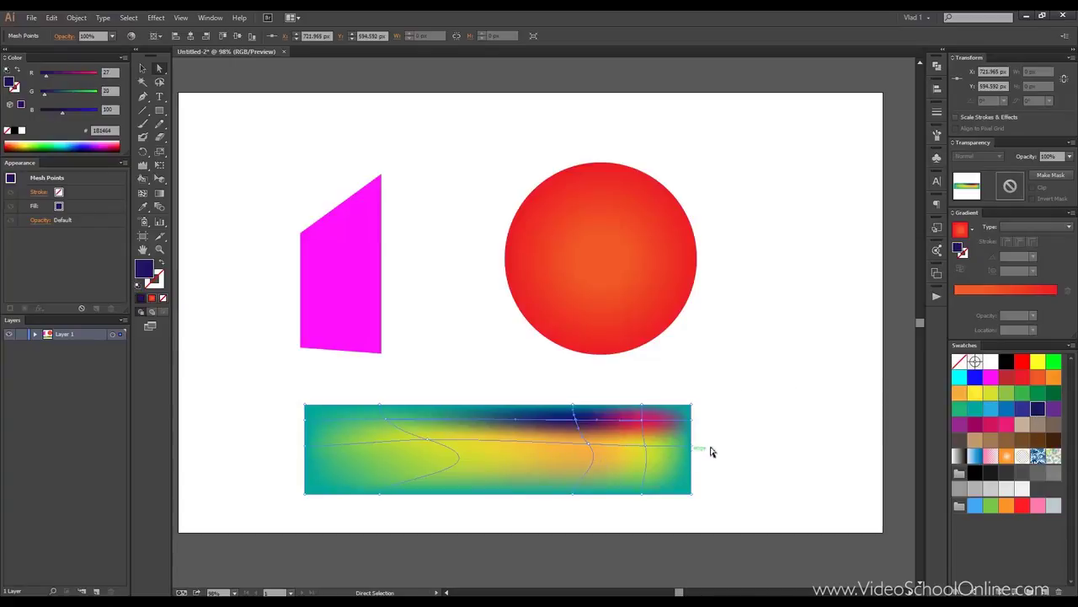
click(745, 443)
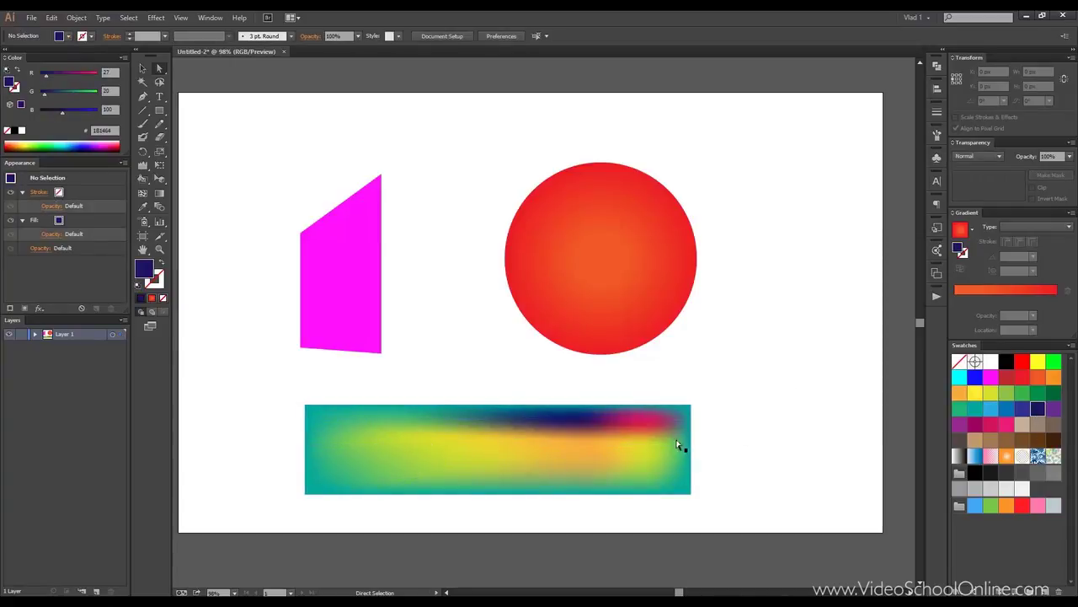
key(ctrl+1)
scroll(641, 447, up, 1)
scroll(643, 445, down, 2)
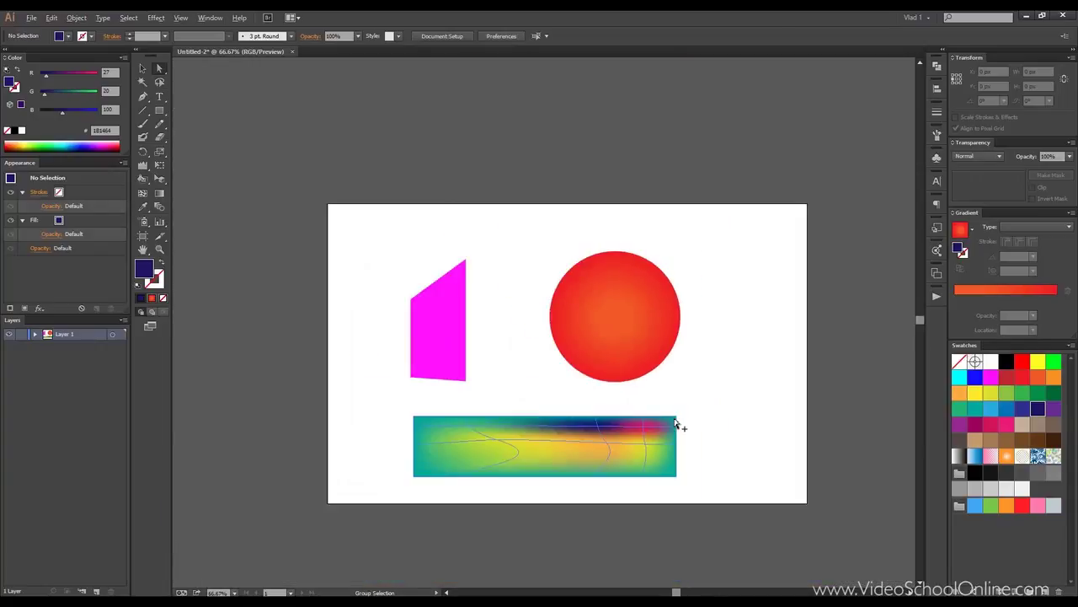
scroll(674, 413, up, 1)
key(space)
drag(661, 403, 677, 426)
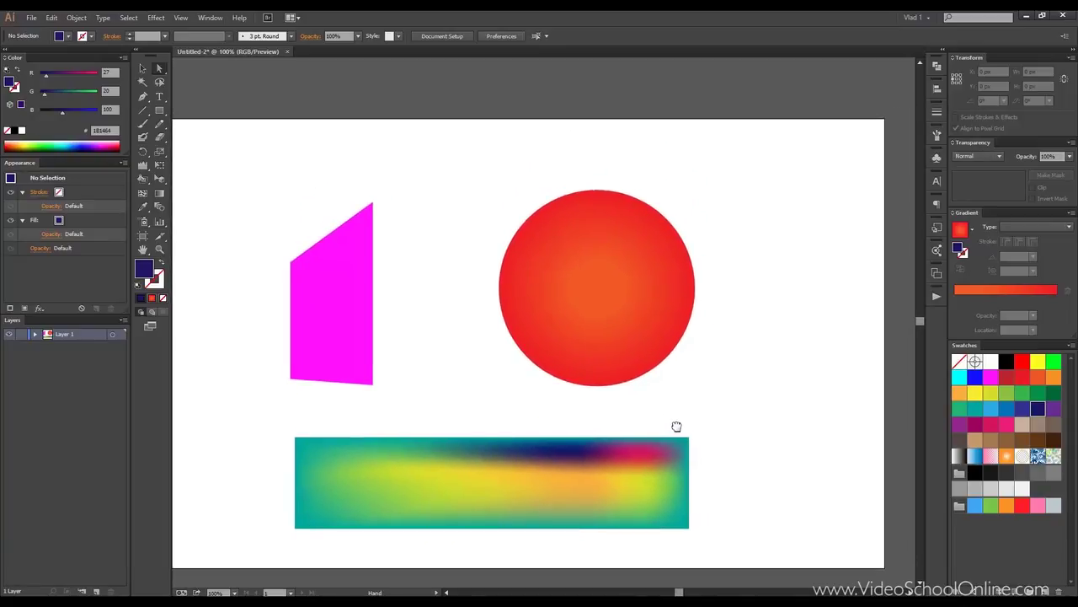
Create a gradient mesh with 5 rows, 4 columns, Flat appearance and 100% highlight on the magenta shape
click(342, 290)
click(141, 69)
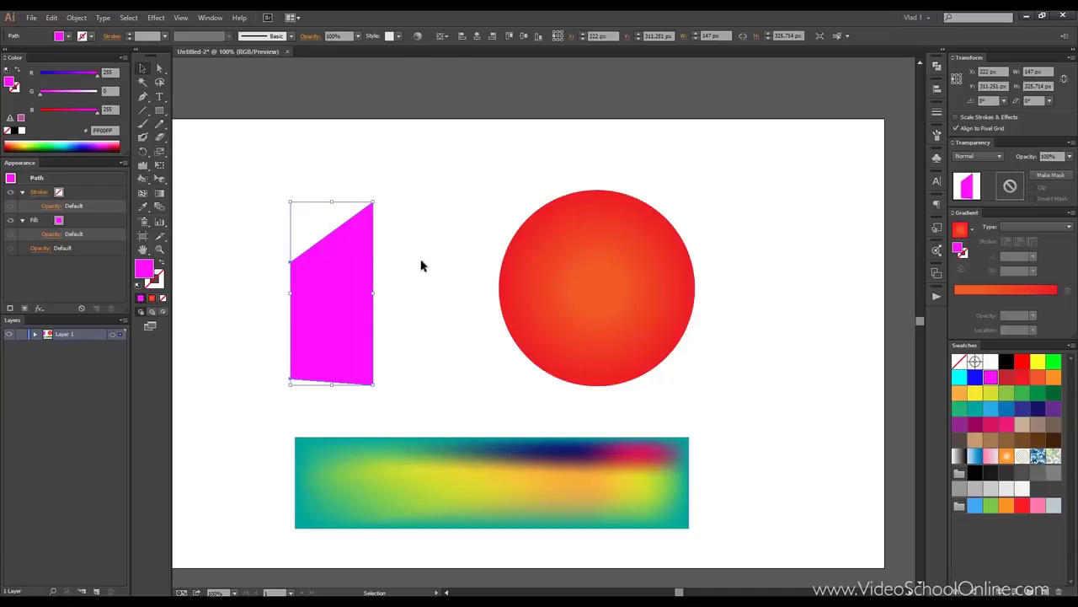
click(75, 18)
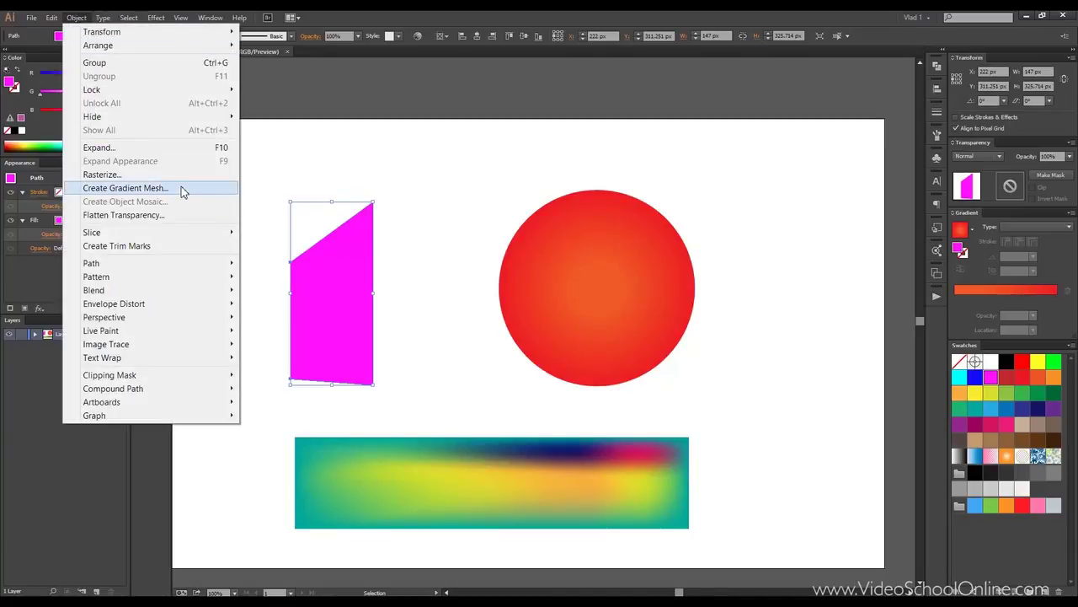
click(126, 188)
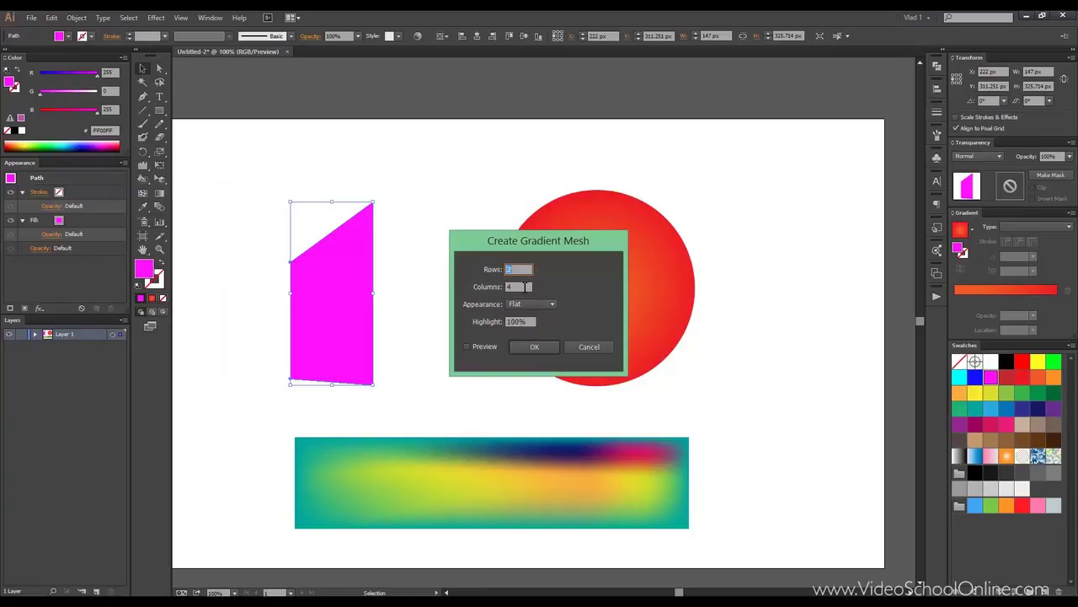
click(539, 305)
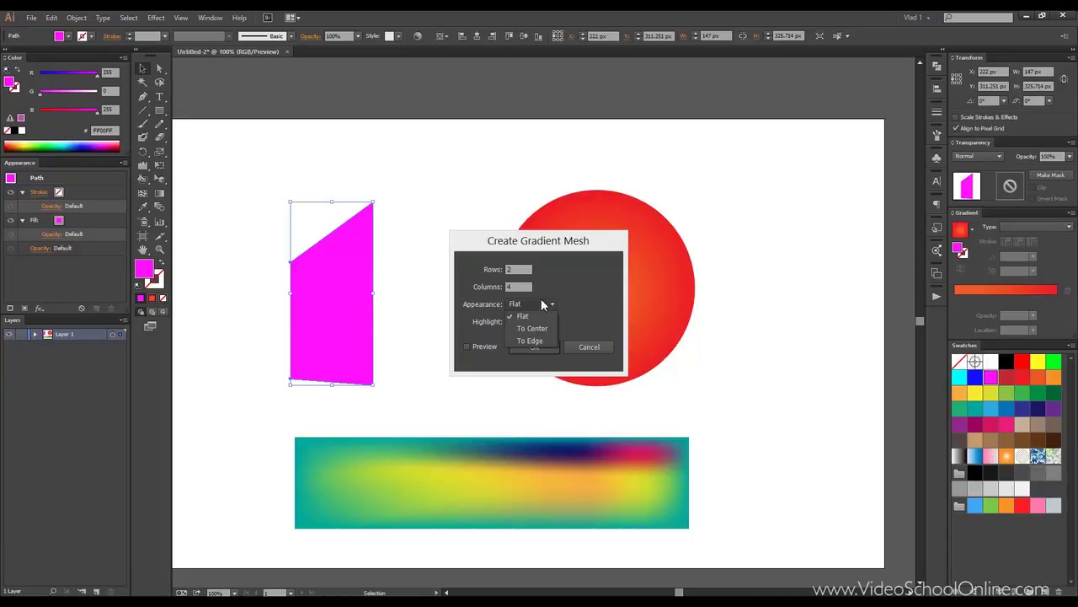
click(535, 316)
click(469, 346)
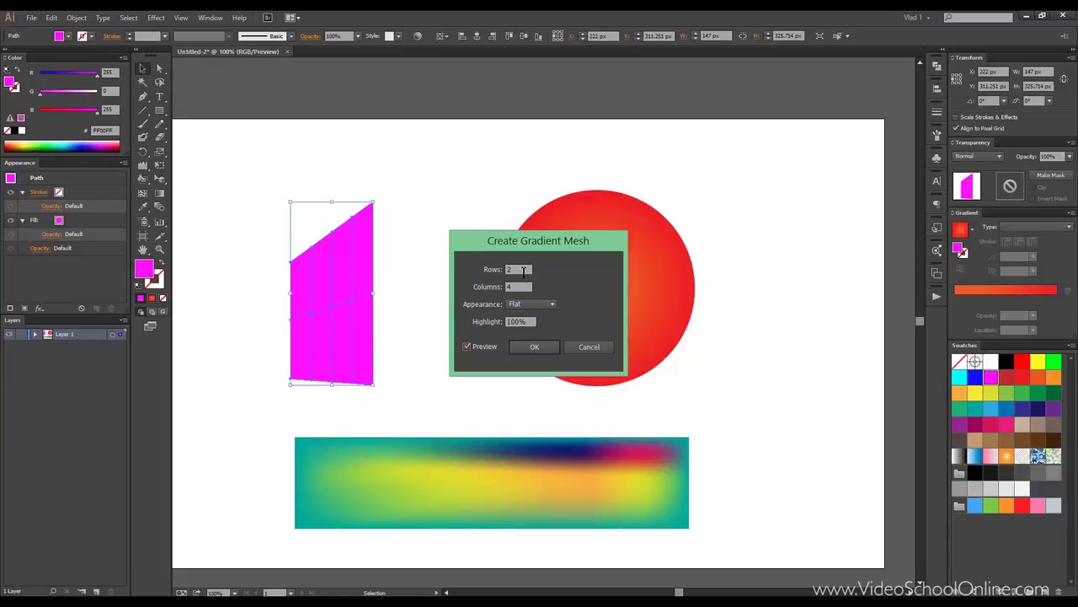
scroll(521, 270, up, 1)
click(531, 346)
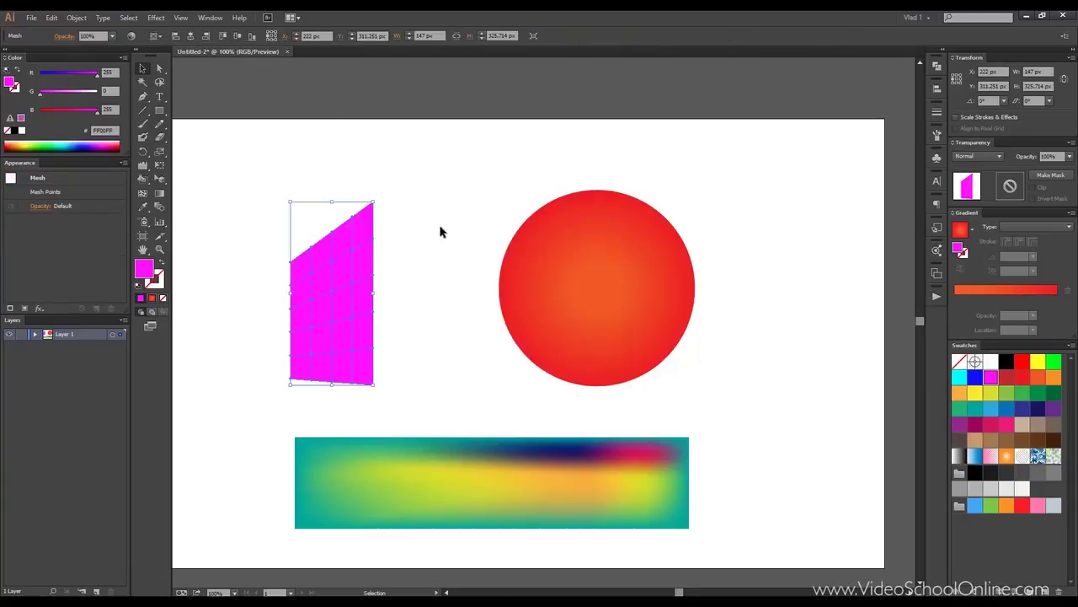
Examine the mesh lines of the magenta shape and of the multicoloured rectangle
click(396, 237)
click(348, 262)
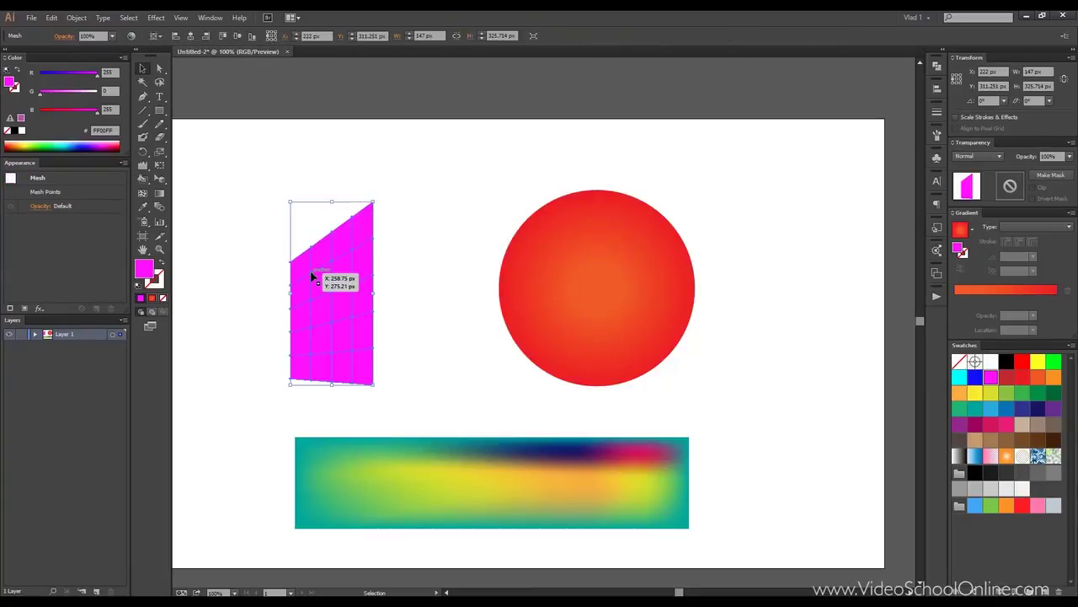
click(380, 210)
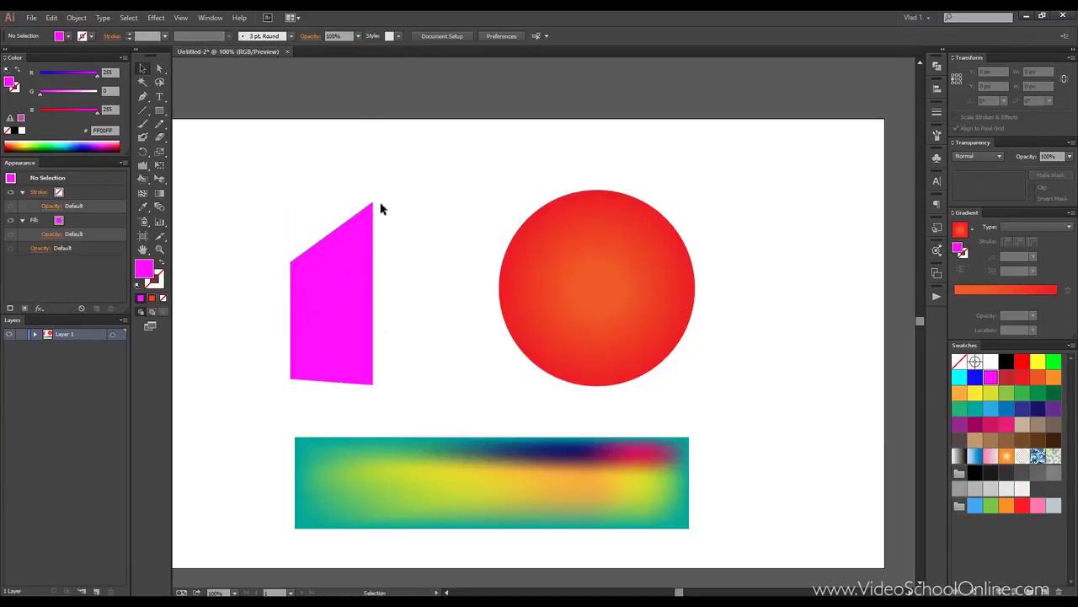
click(326, 243)
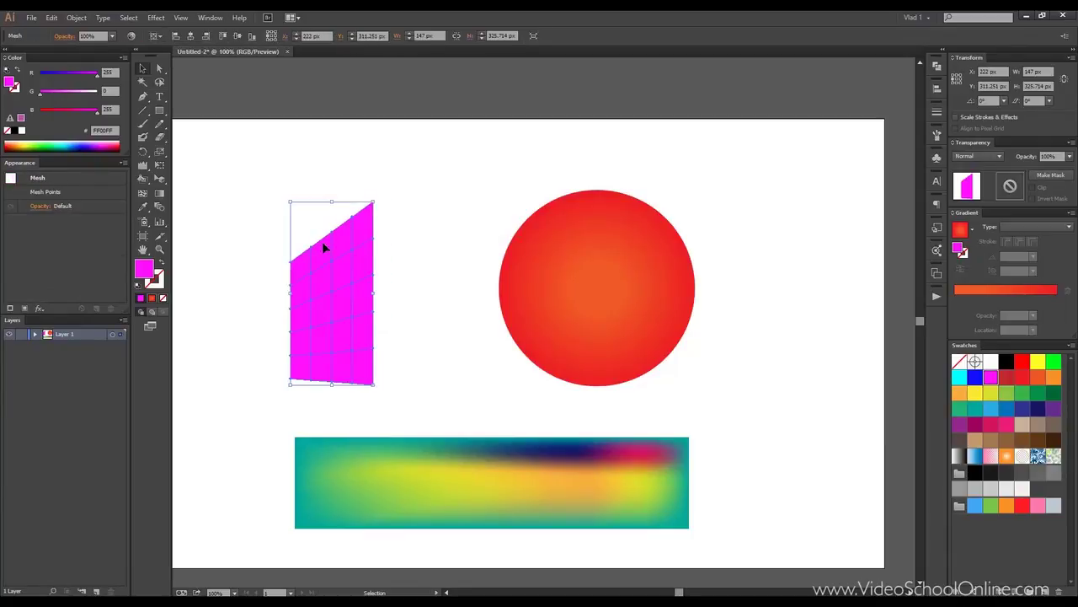
click(517, 187)
right_click(508, 185)
click(460, 187)
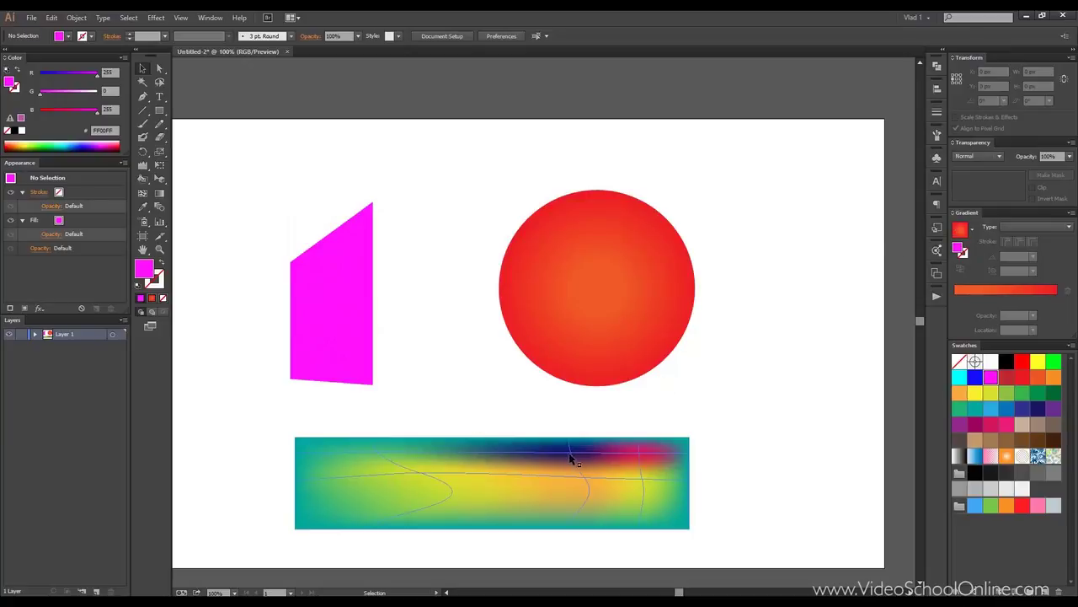
click(530, 491)
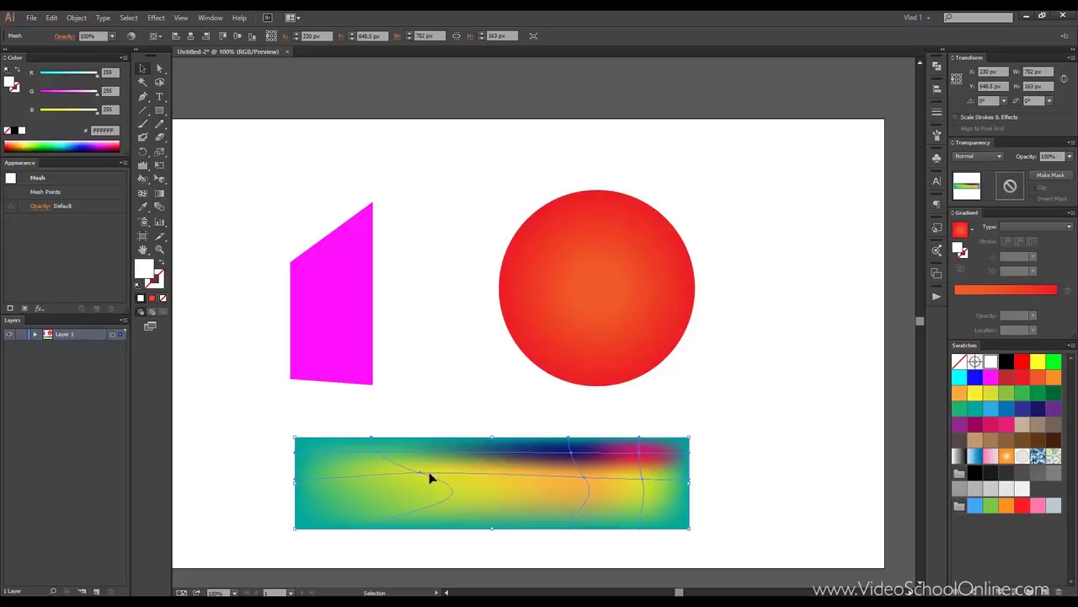
click(465, 311)
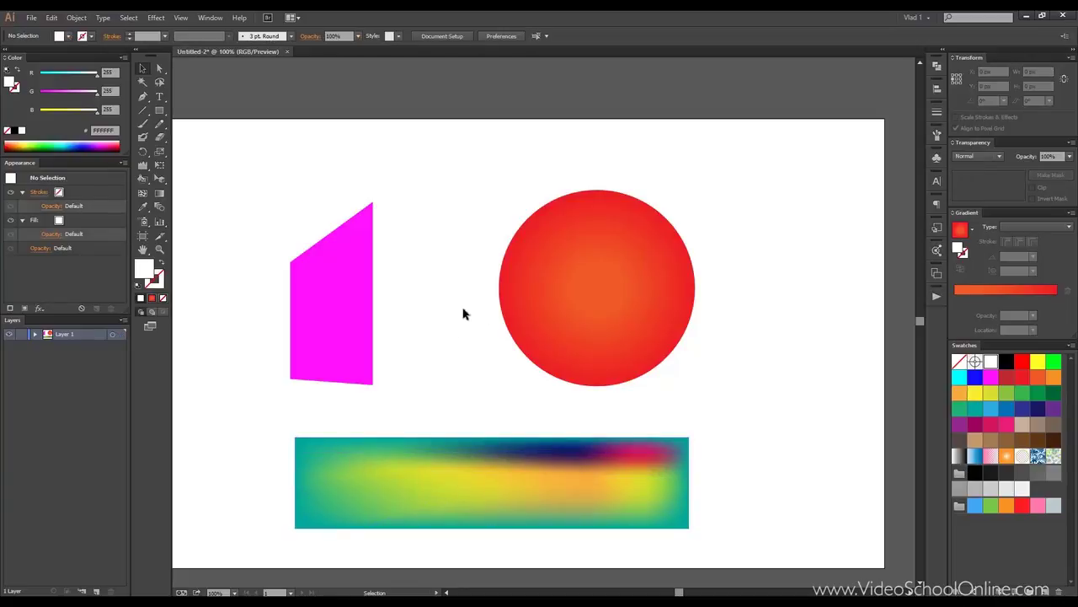
Move the magenta mesh shape up until its peak meets the artboard's upper edge
drag(345, 308, 352, 205)
click(404, 291)
click(394, 169)
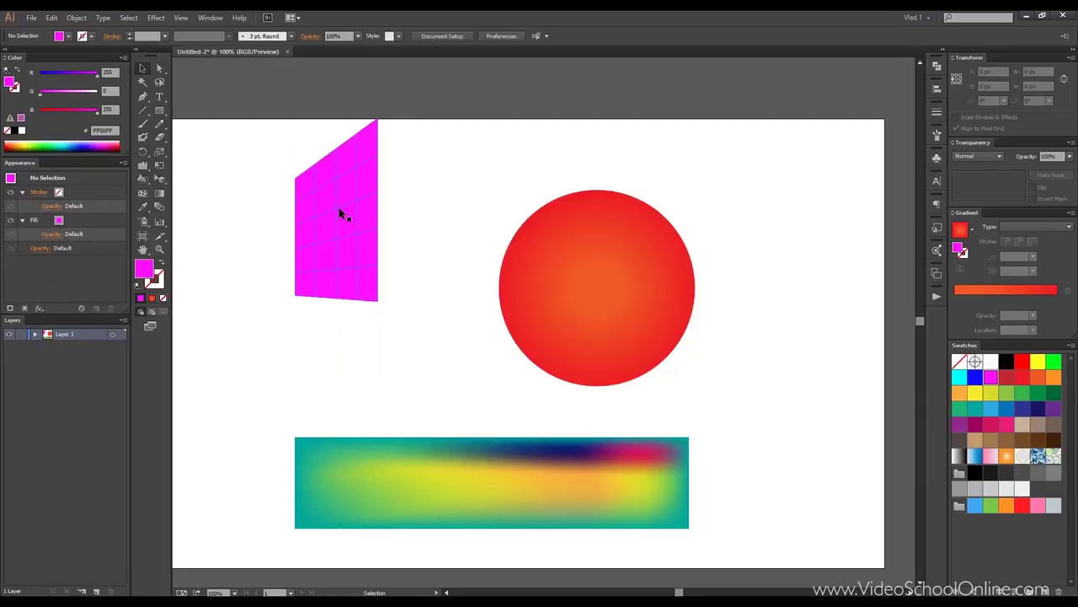
Move the magenta mesh shape down above the multicoloured rectangle, and bring the red-orange gradient circle close beside it
drag(345, 208, 347, 293)
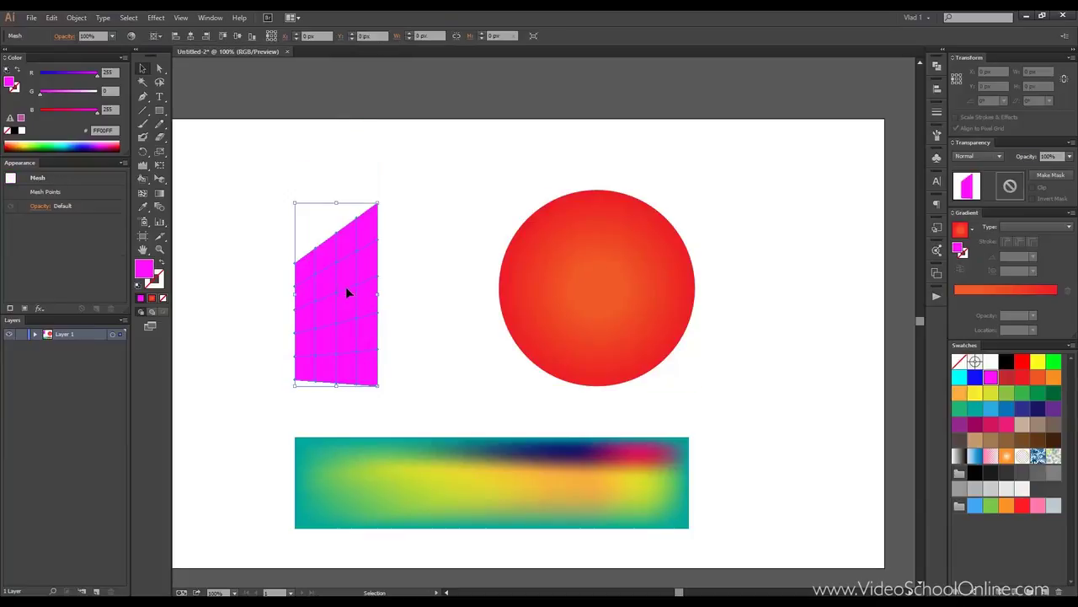
click(293, 182)
drag(267, 172, 411, 428)
click(410, 296)
drag(598, 275, 503, 278)
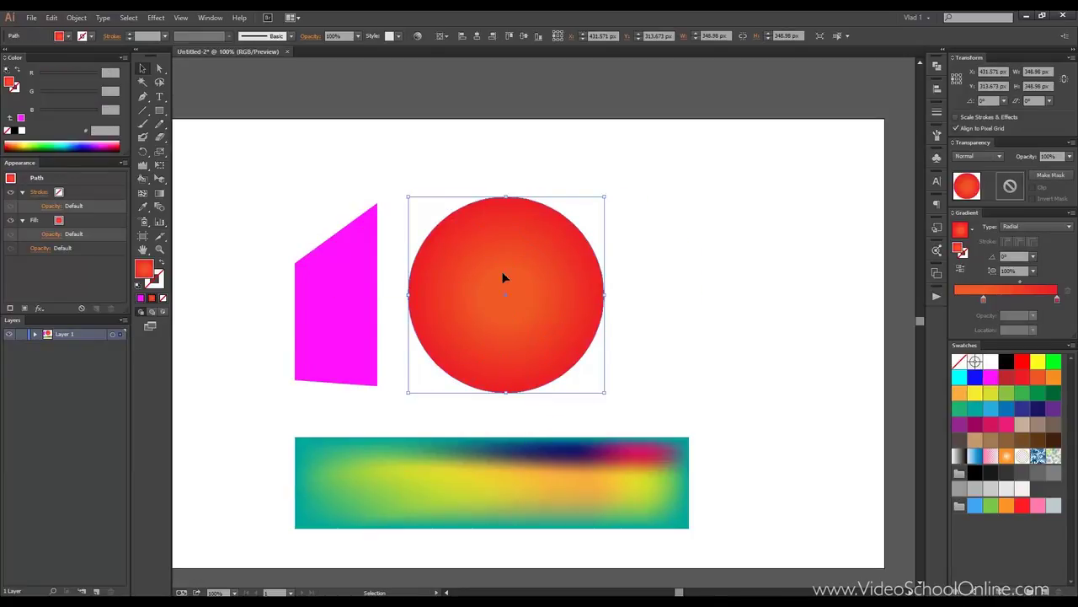
Expand the fill of the radial-gradient circle to a gradient mesh
click(76, 18)
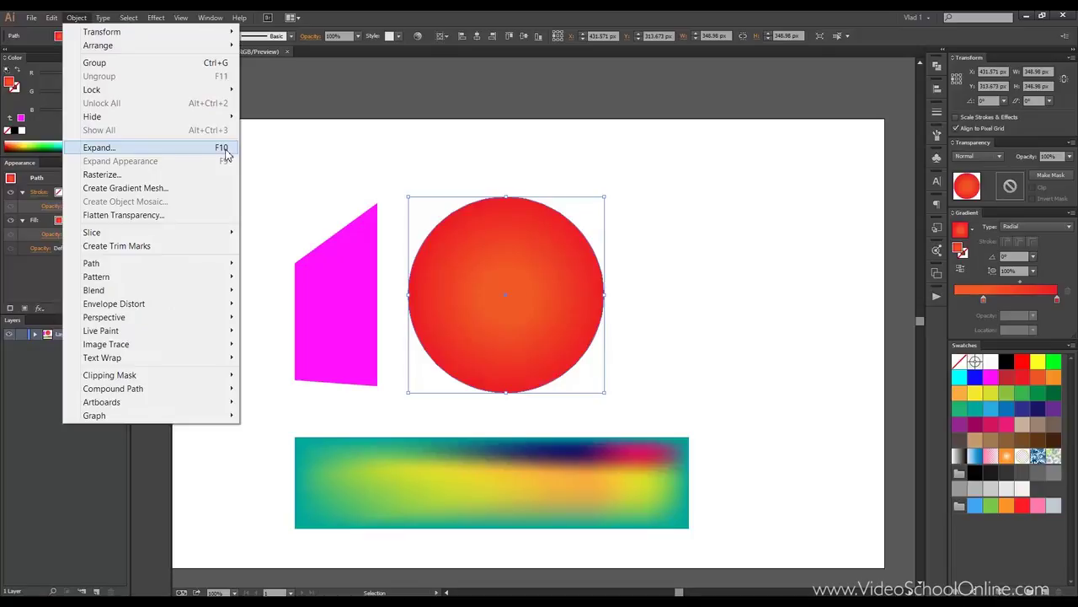
click(167, 148)
drag(505, 226, 628, 171)
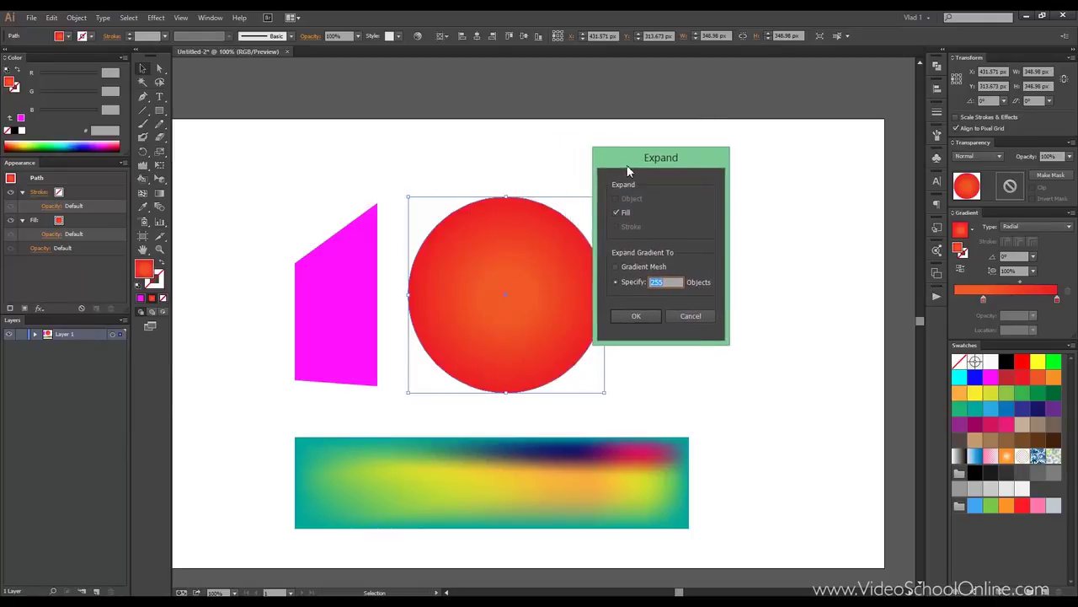
click(627, 267)
click(646, 320)
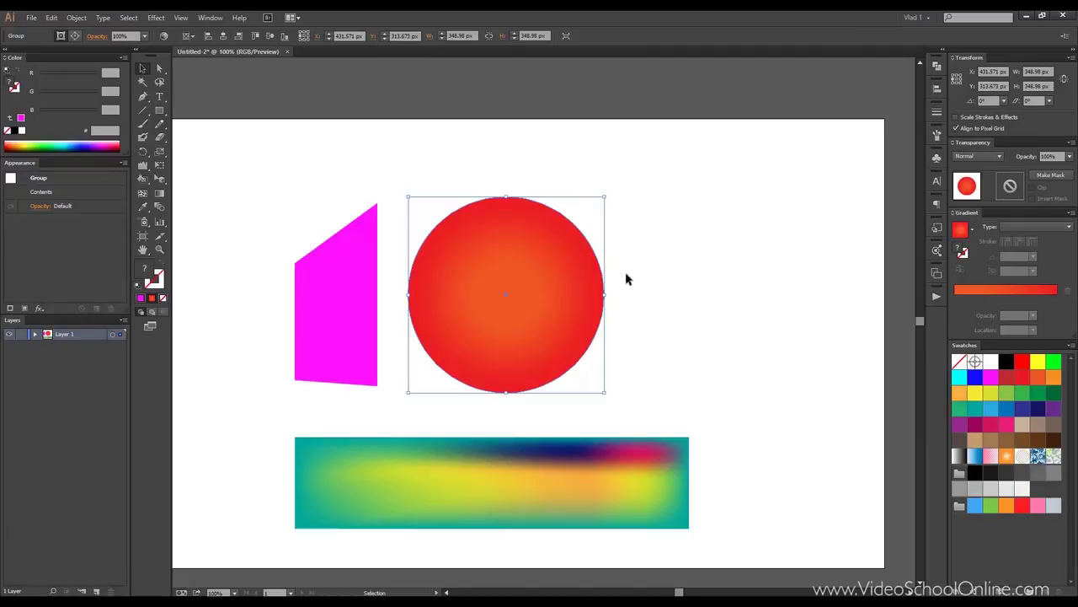
Ungroup the expanded circle and release its clipping mask
right_click(557, 250)
click(600, 322)
drag(601, 291, 698, 242)
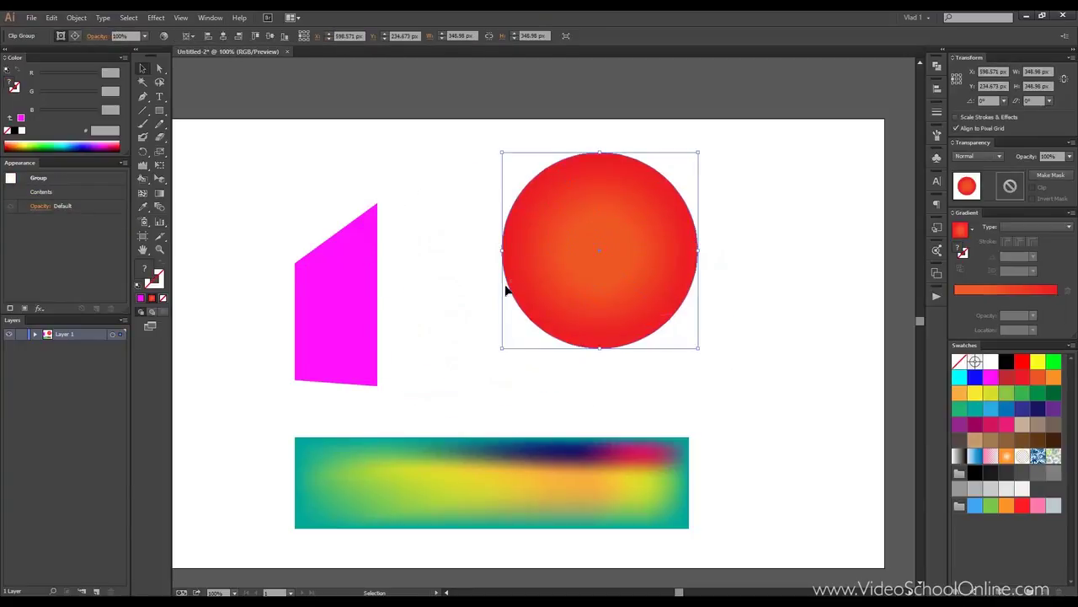
drag(571, 261, 483, 310)
right_click(543, 289)
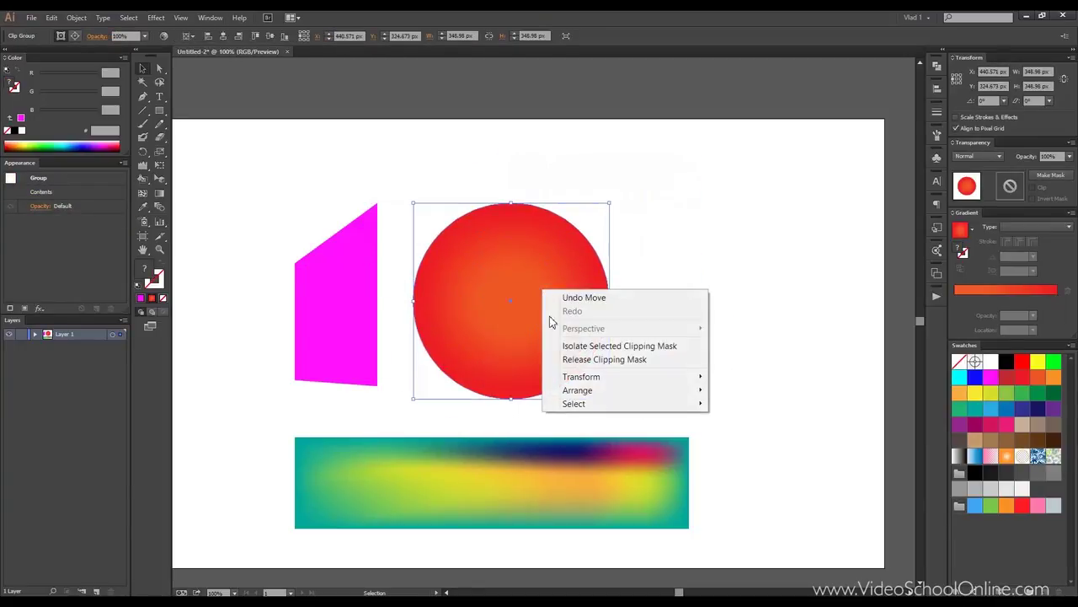
click(590, 363)
Move the circular mesh clear of the released clipping path and delete that leftover path
click(699, 225)
drag(590, 221, 642, 187)
drag(560, 253, 568, 238)
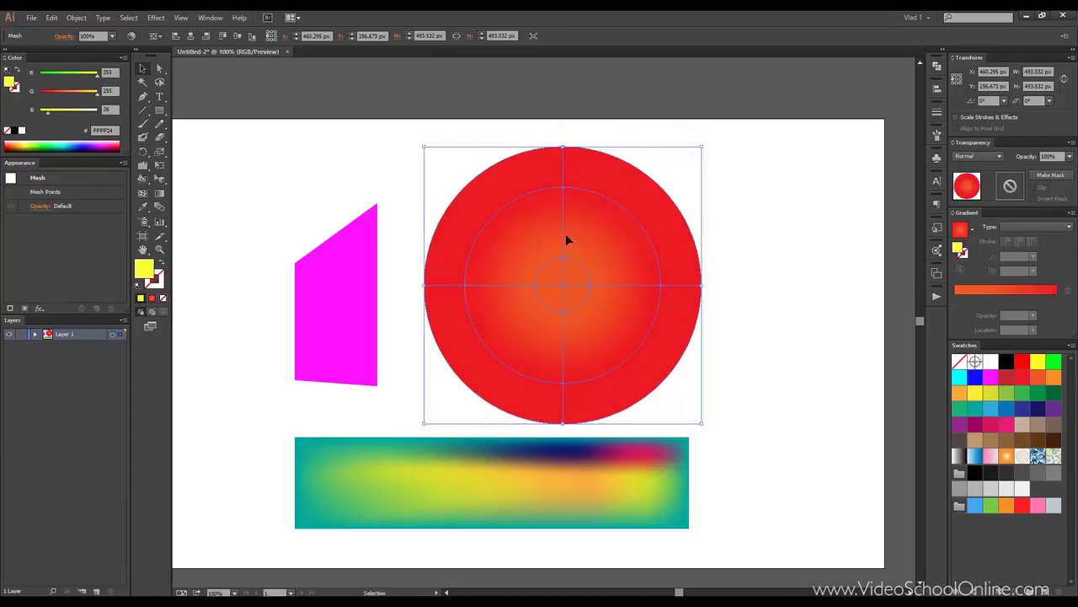
click(445, 157)
drag(424, 264, 386, 243)
key(Delete)
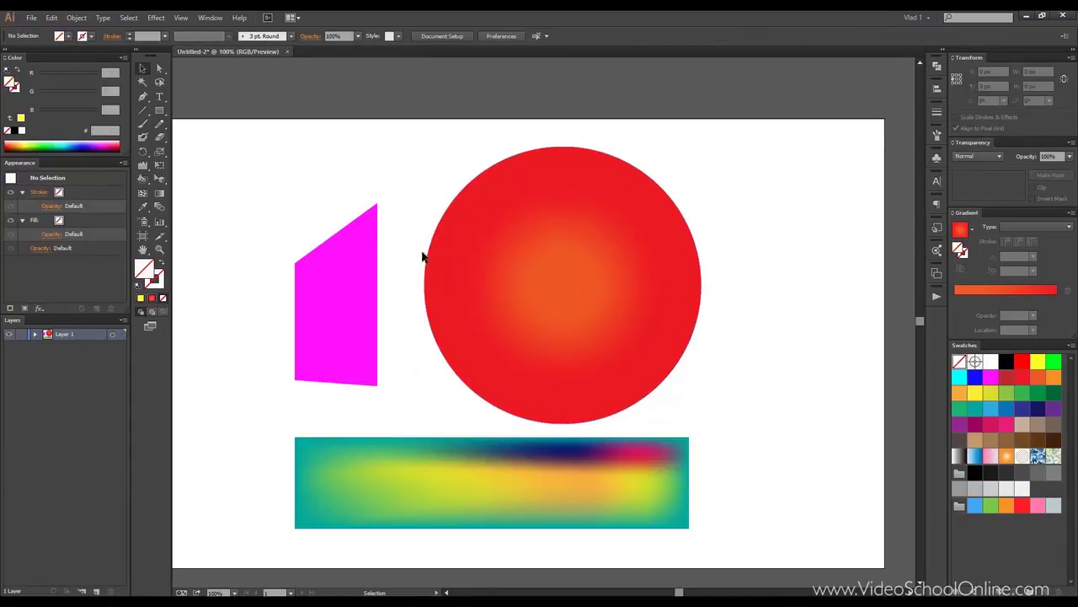
Recolour the mesh points on the circle's larger inner ring light grey (#CCCCCC)
click(448, 211)
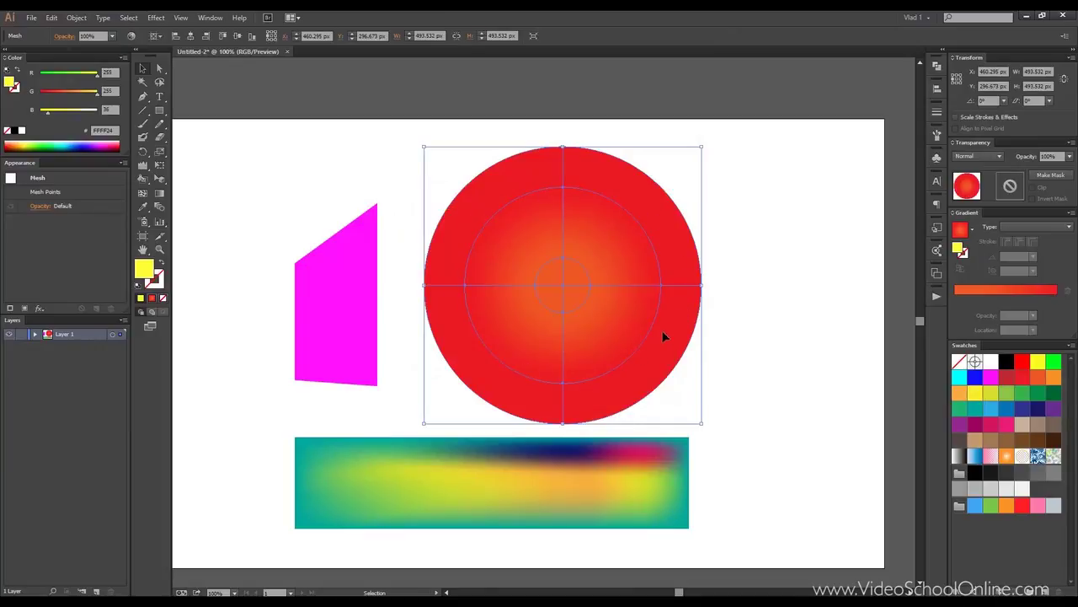
click(377, 154)
click(159, 69)
click(566, 199)
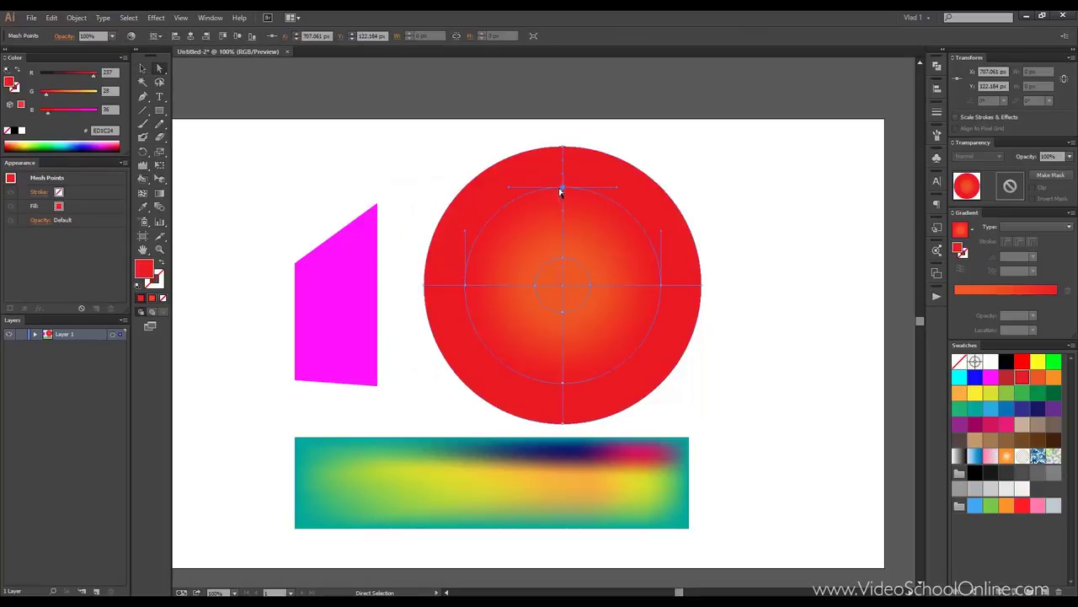
shift+click(466, 286)
shift+click(563, 384)
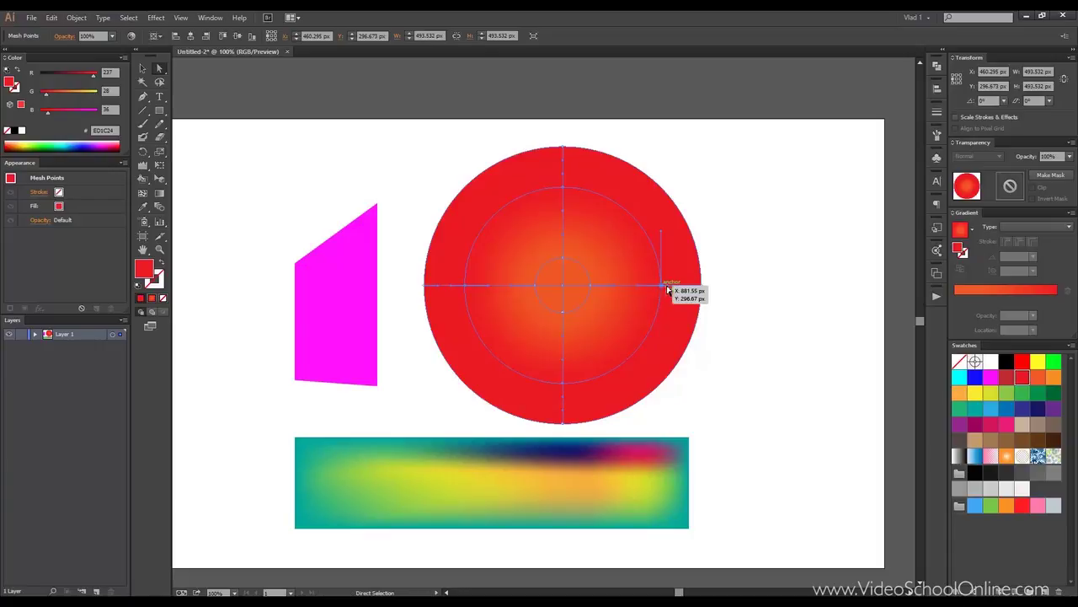
click(992, 490)
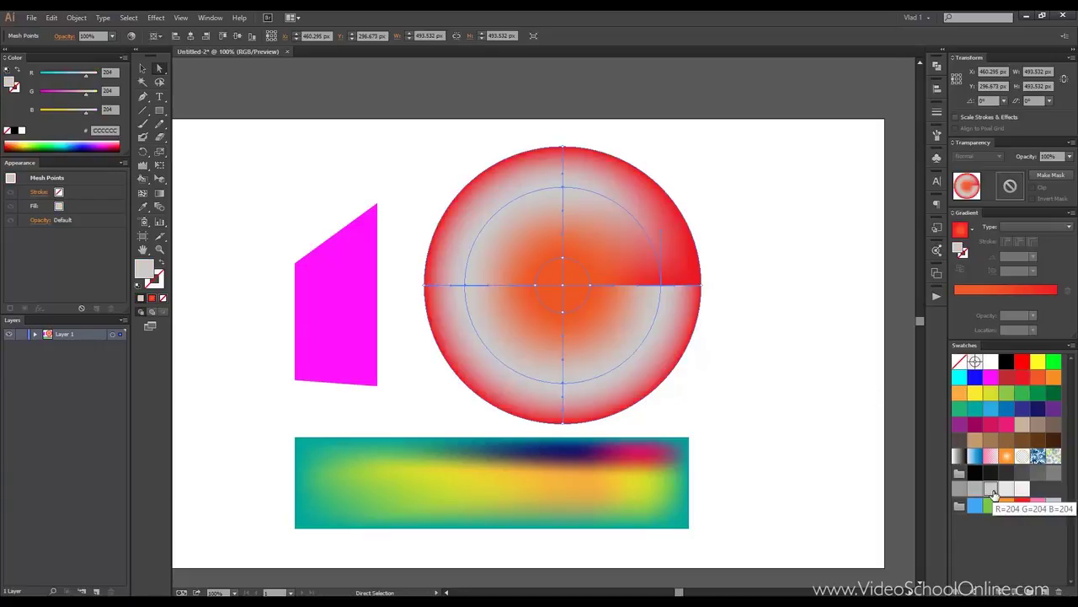
click(662, 287)
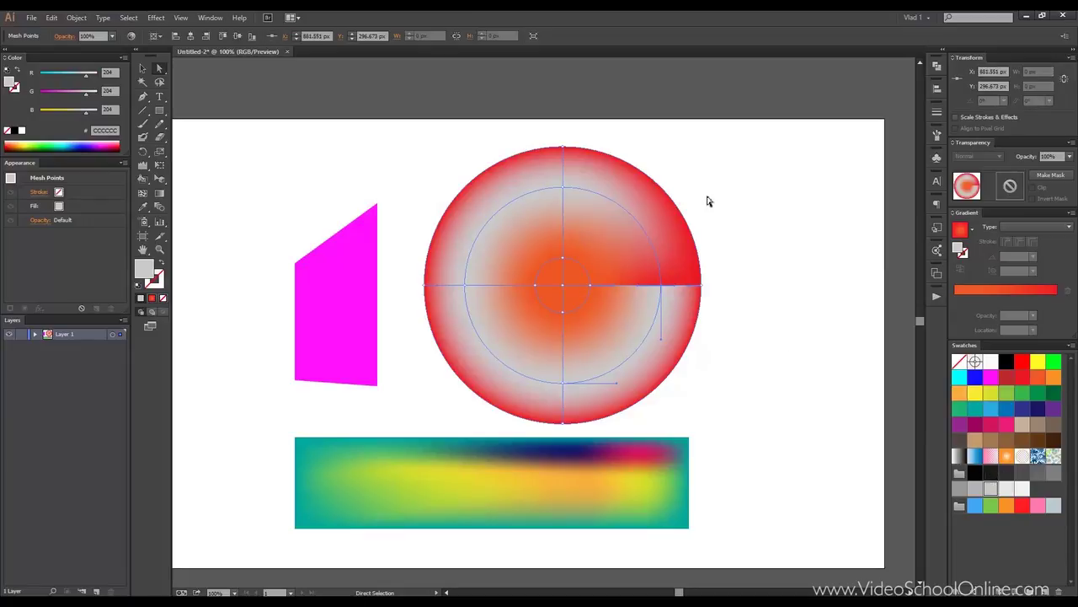
click(708, 201)
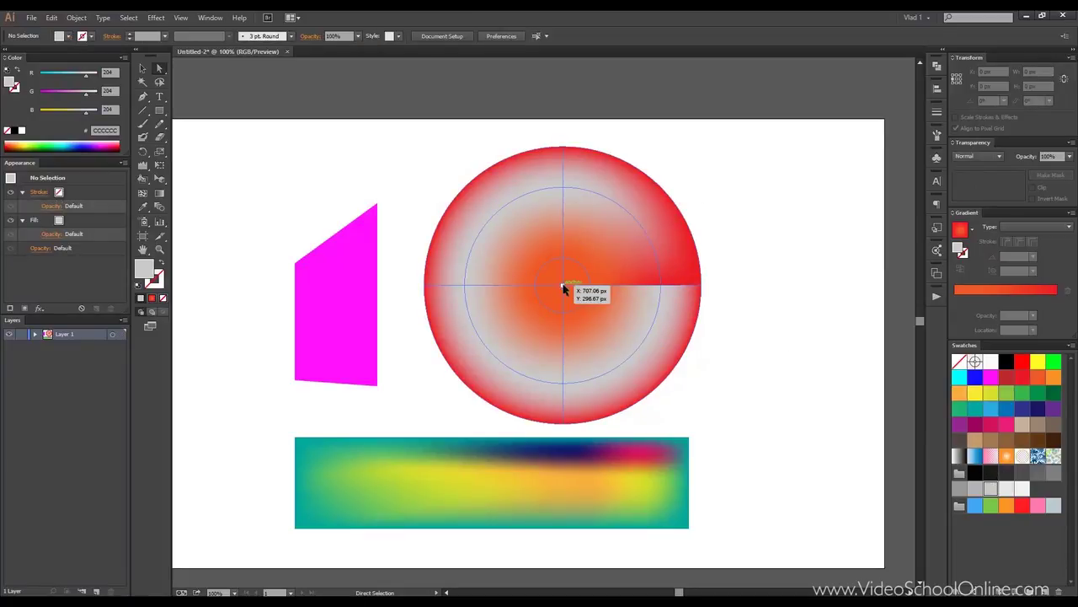
Recolour the circle's centre mesh point magenta (#FF00FF), the one just above it green (#22B573) and the one to its left yellow-green (#D9E021)
click(564, 286)
click(991, 378)
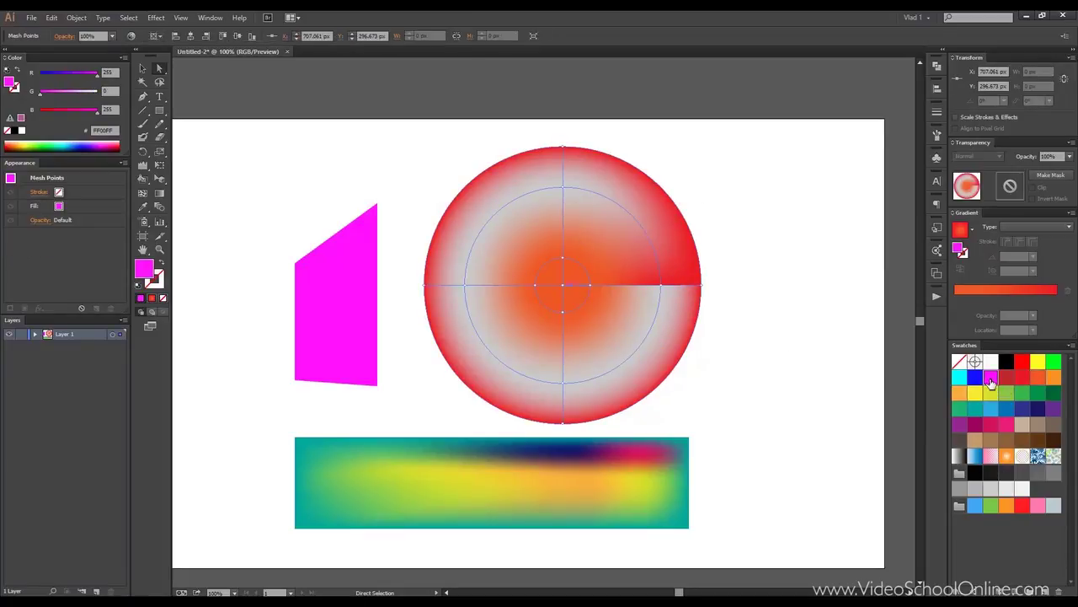
click(564, 258)
click(959, 408)
click(783, 243)
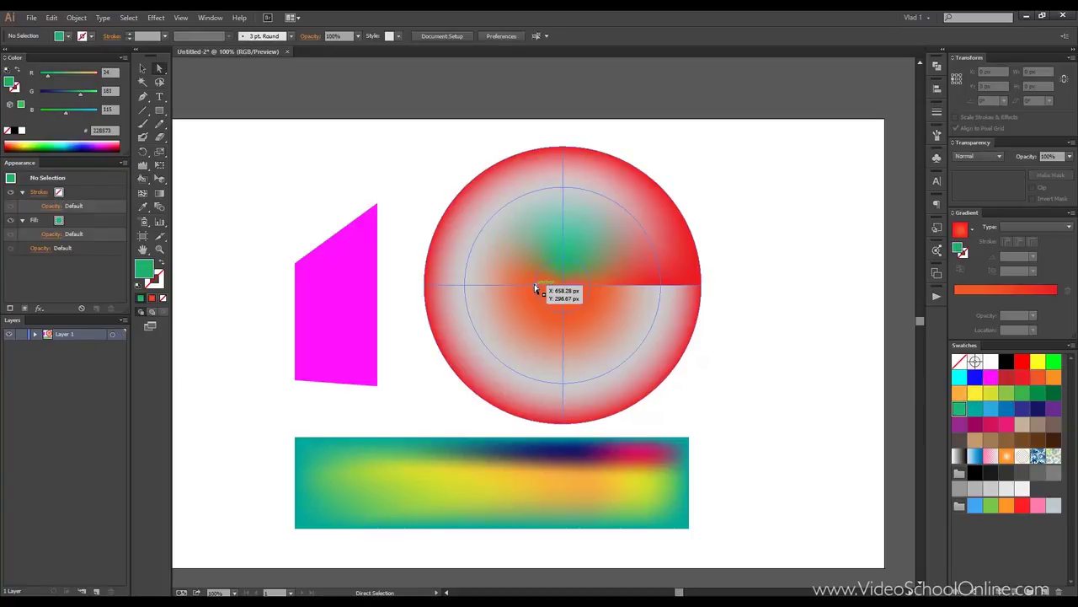
click(537, 286)
click(991, 392)
click(806, 217)
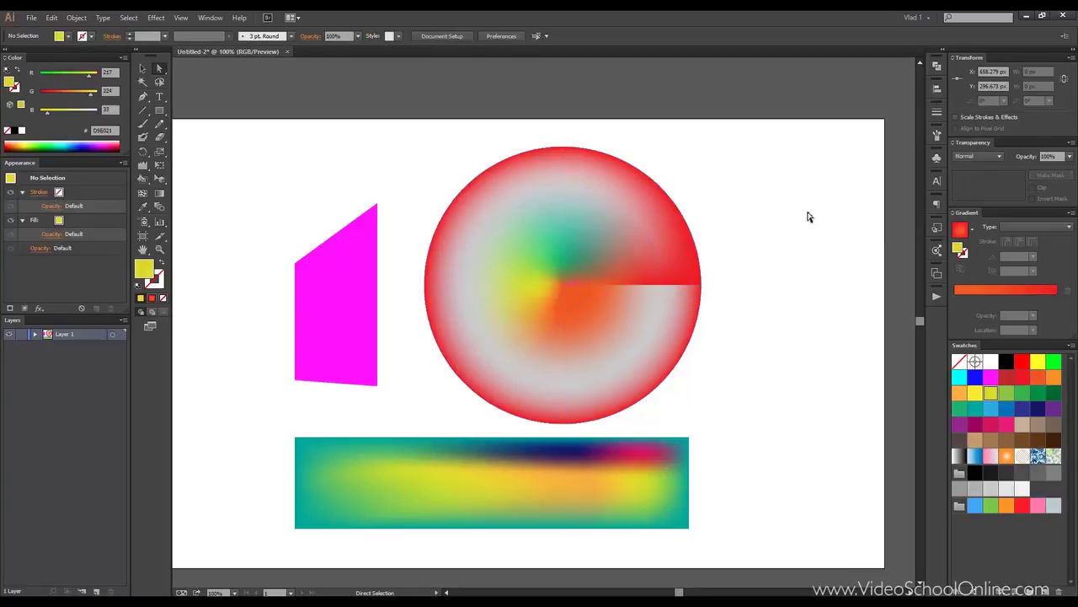
Add white mesh points at the upper left and lower right of the circle's larger inner ring
click(142, 67)
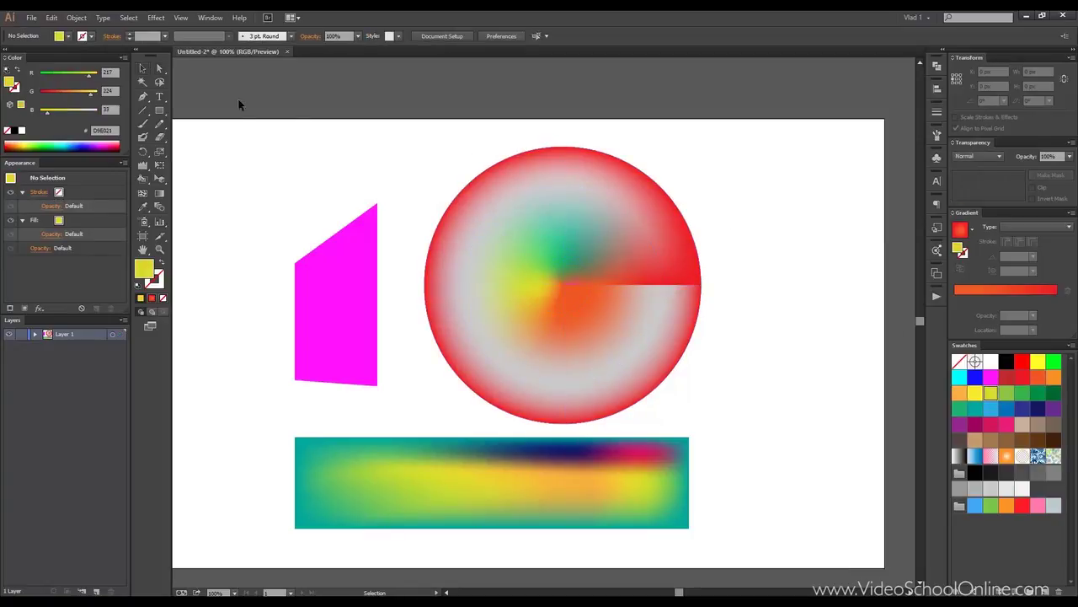
click(565, 200)
right_click(562, 197)
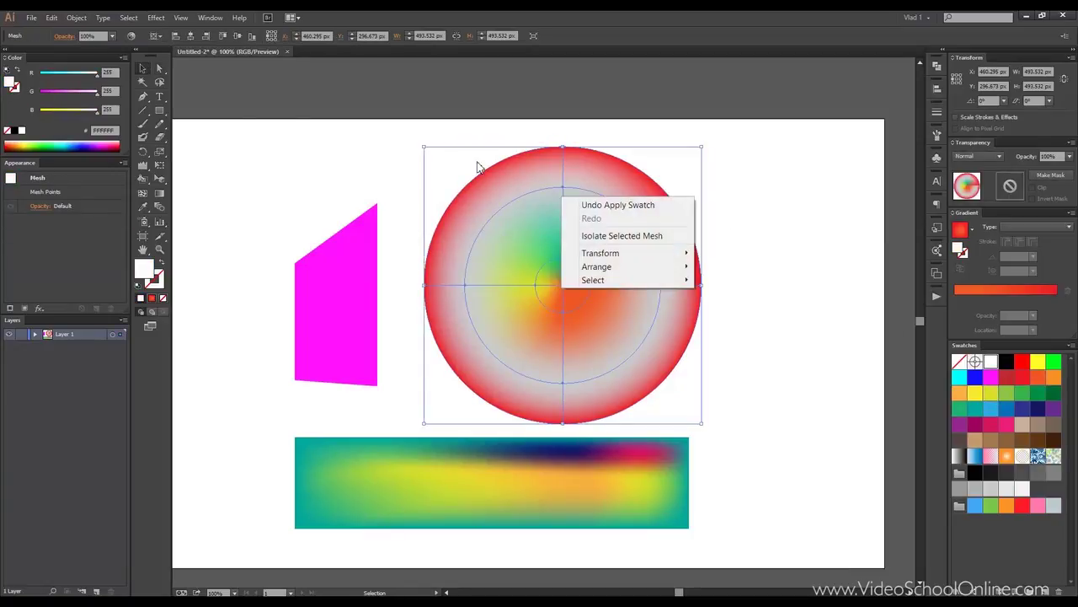
click(439, 145)
click(554, 212)
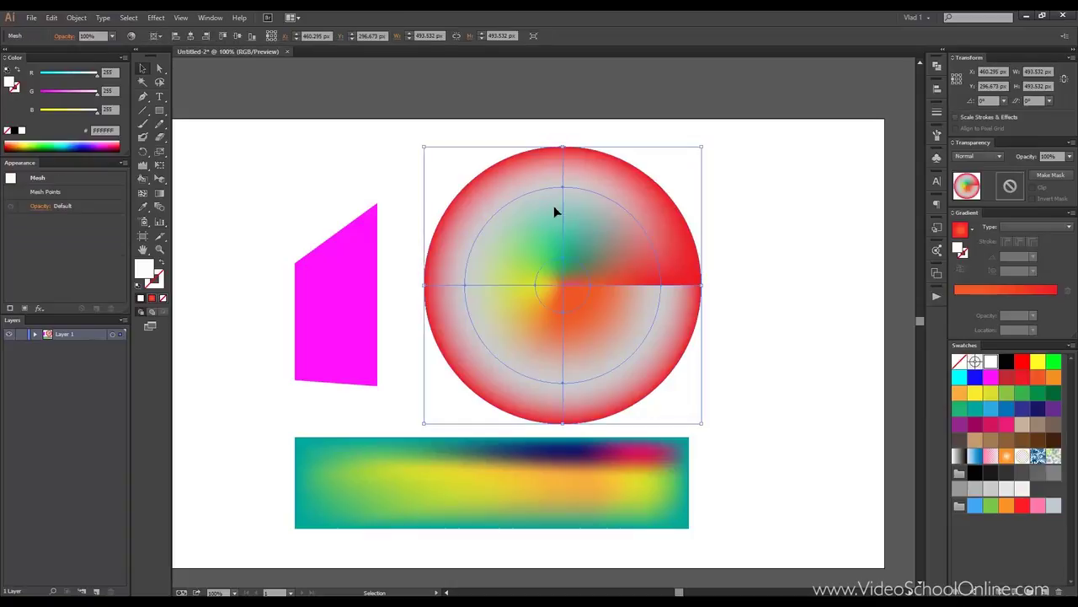
click(729, 164)
click(143, 207)
click(497, 216)
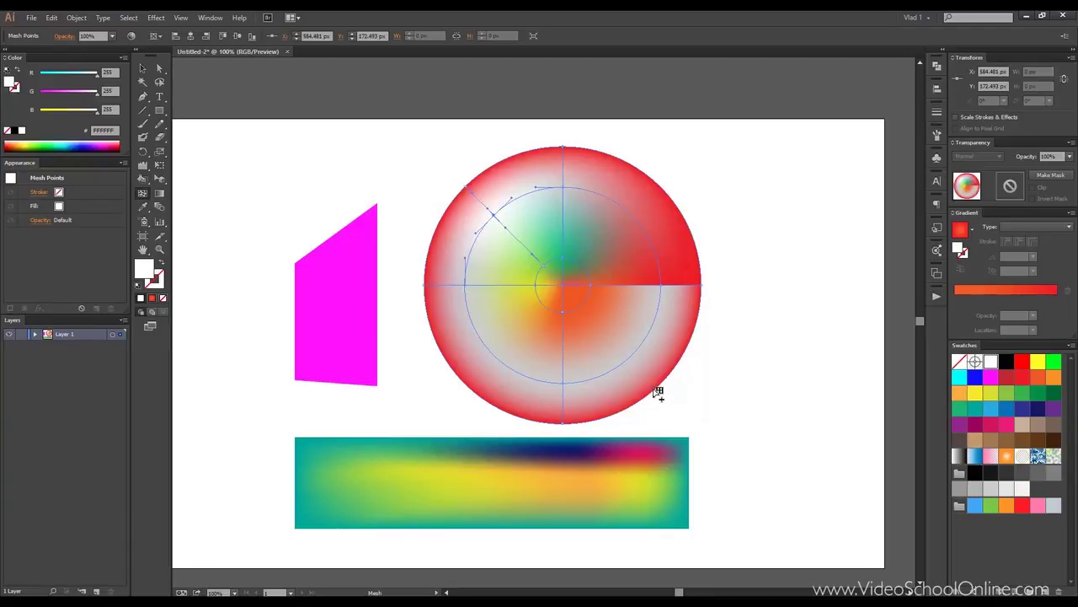
click(640, 357)
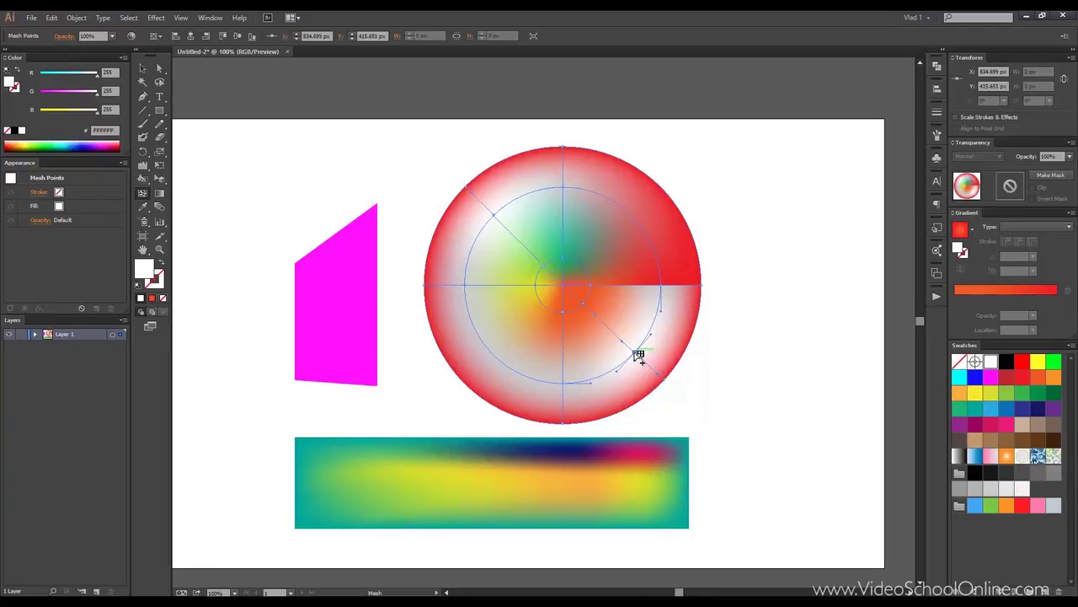
click(142, 68)
click(307, 97)
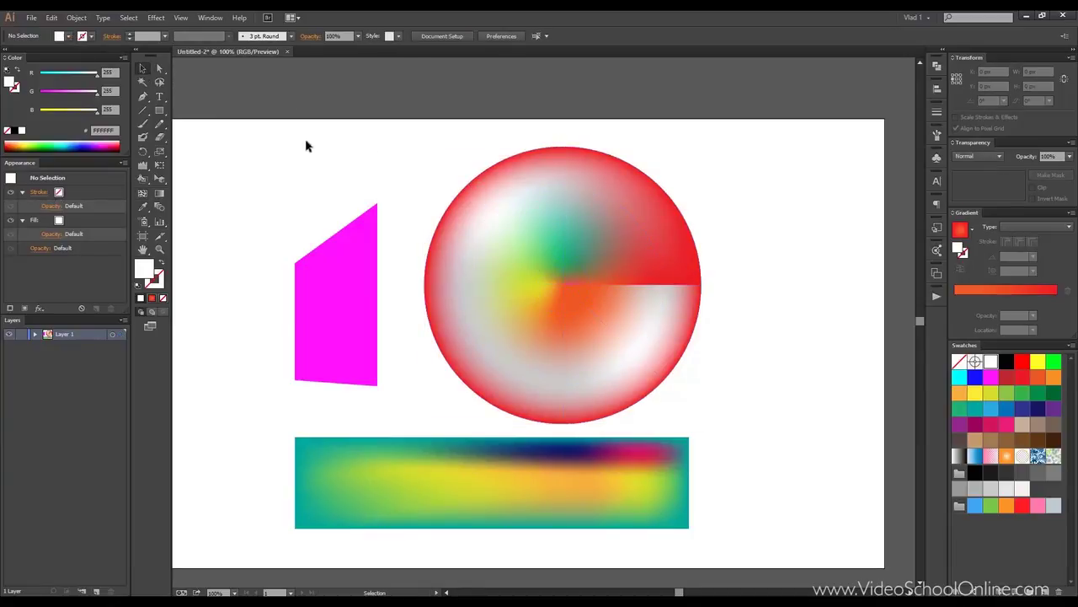
click(75, 18)
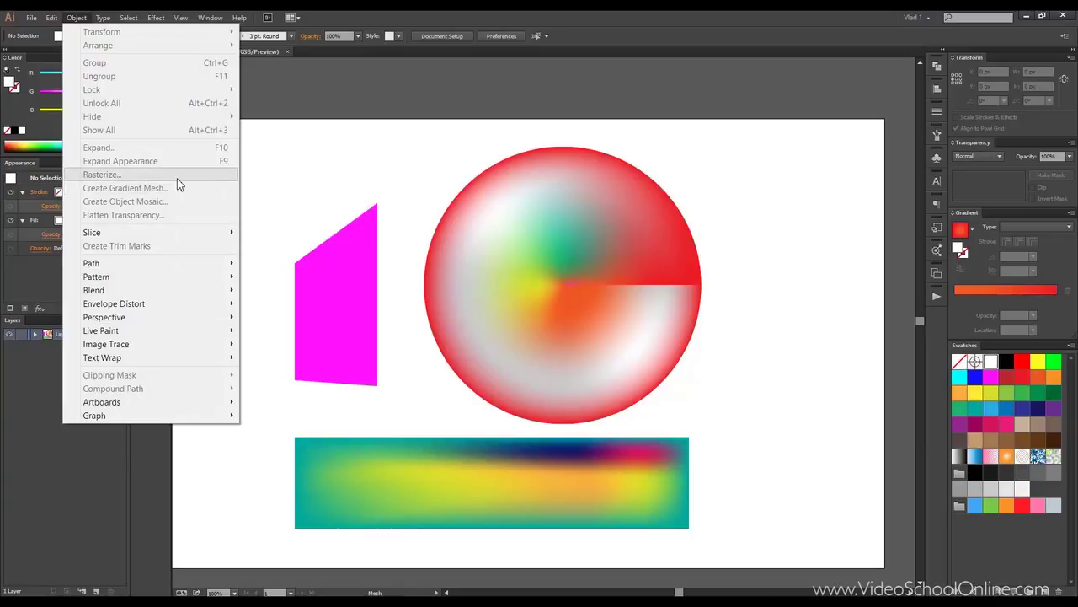
click(568, 18)
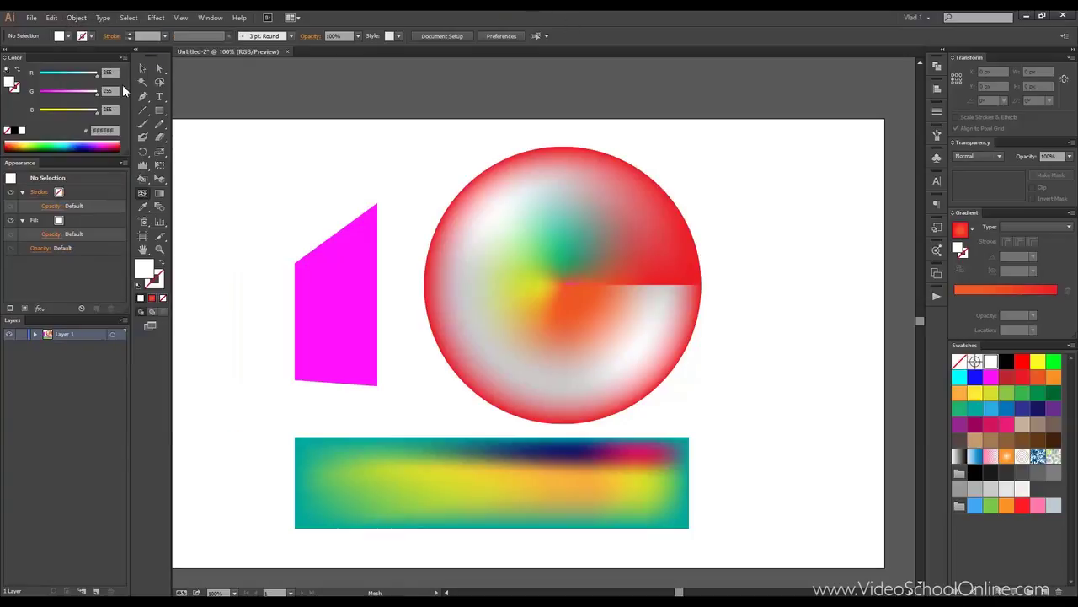
key(space)
drag(299, 165, 289, 142)
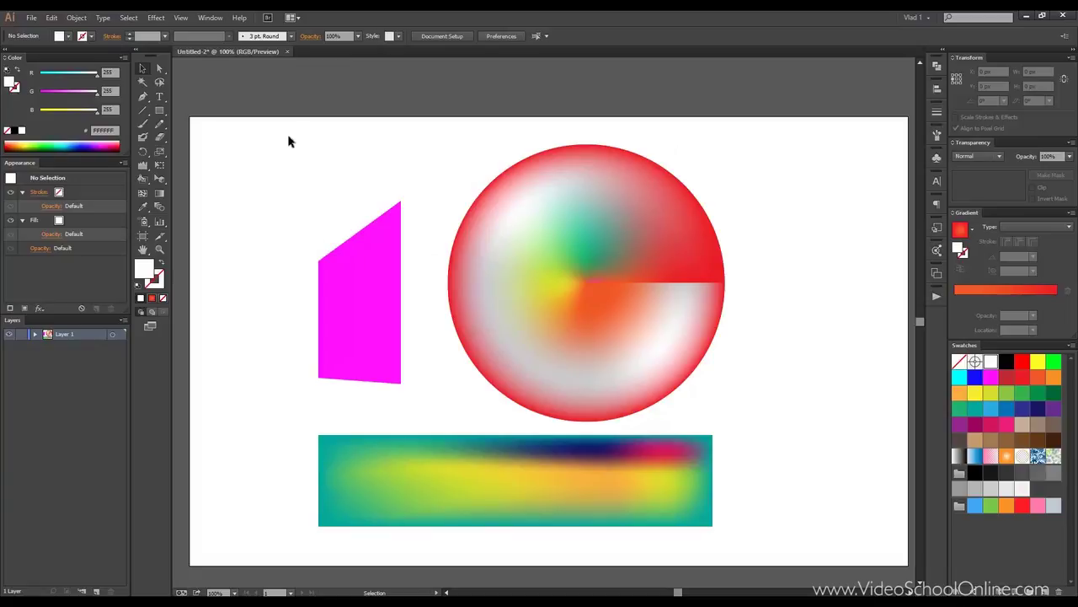